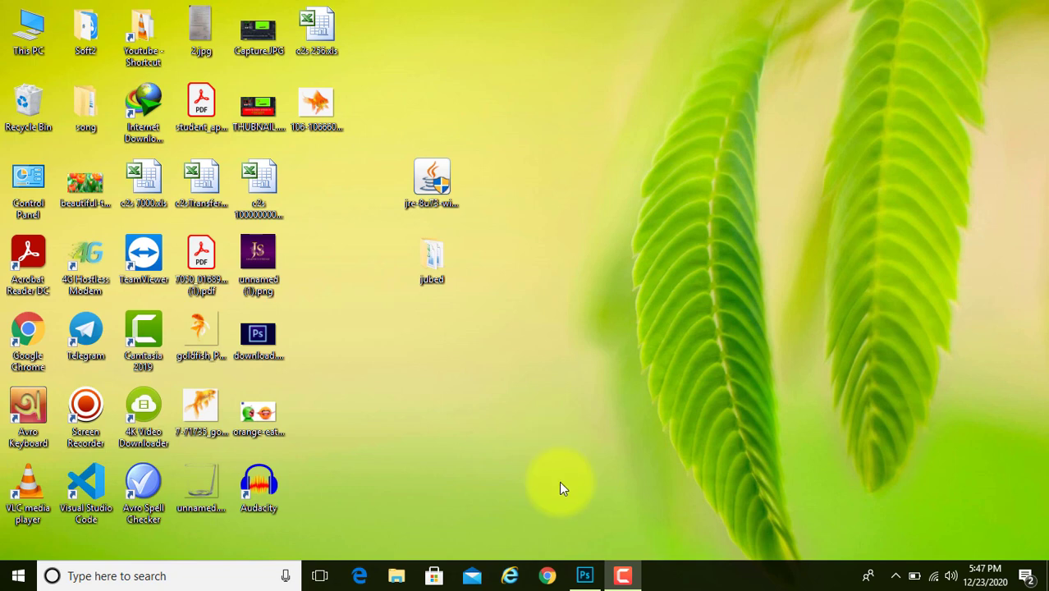
- Restore the Photoshop window with the fish in glass.psd photo from the taskbar
click(583, 577)
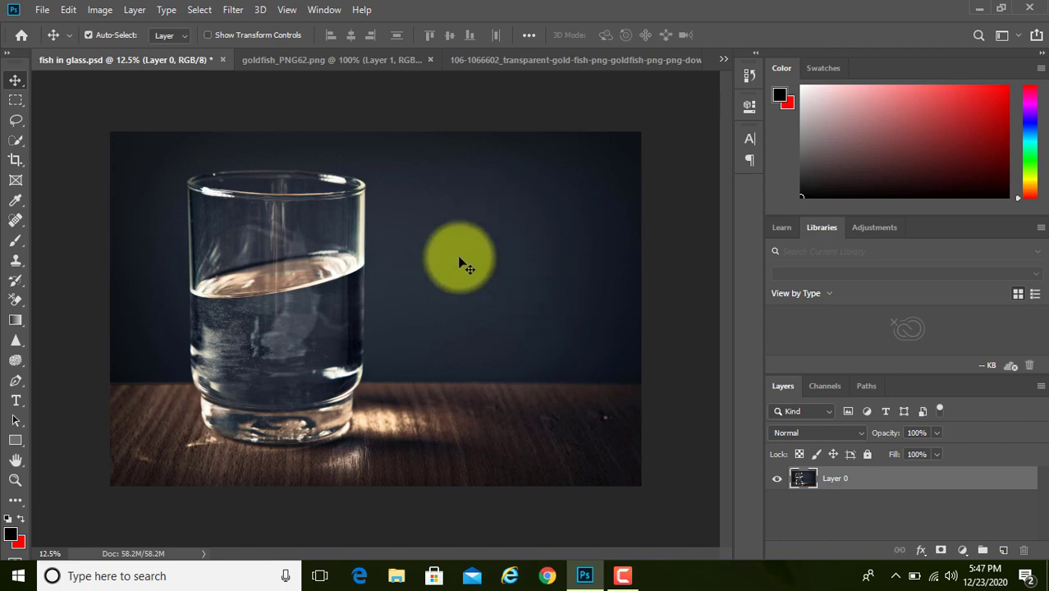
click(362, 57)
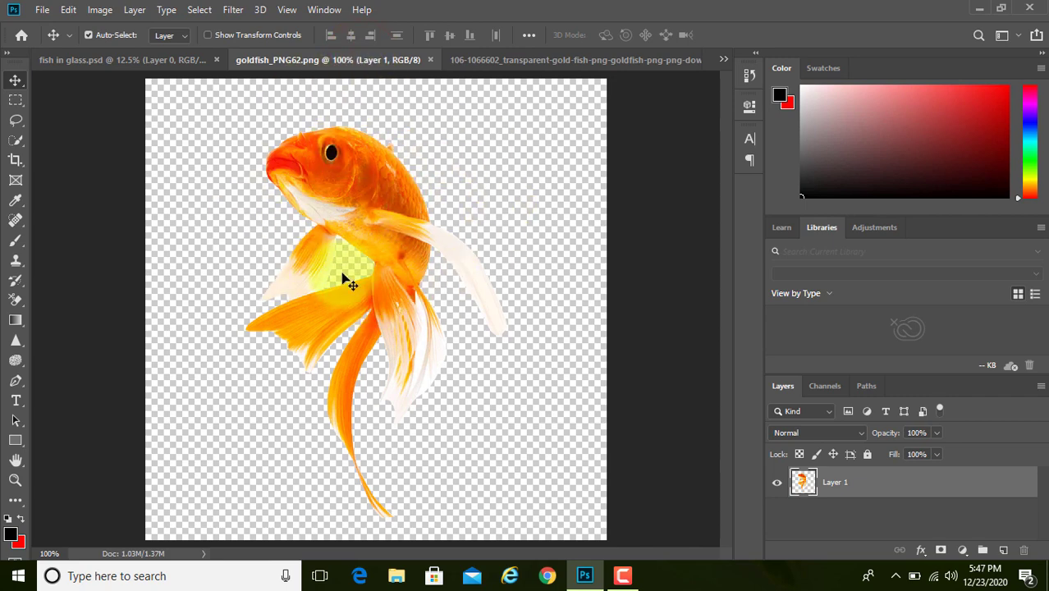
click(529, 57)
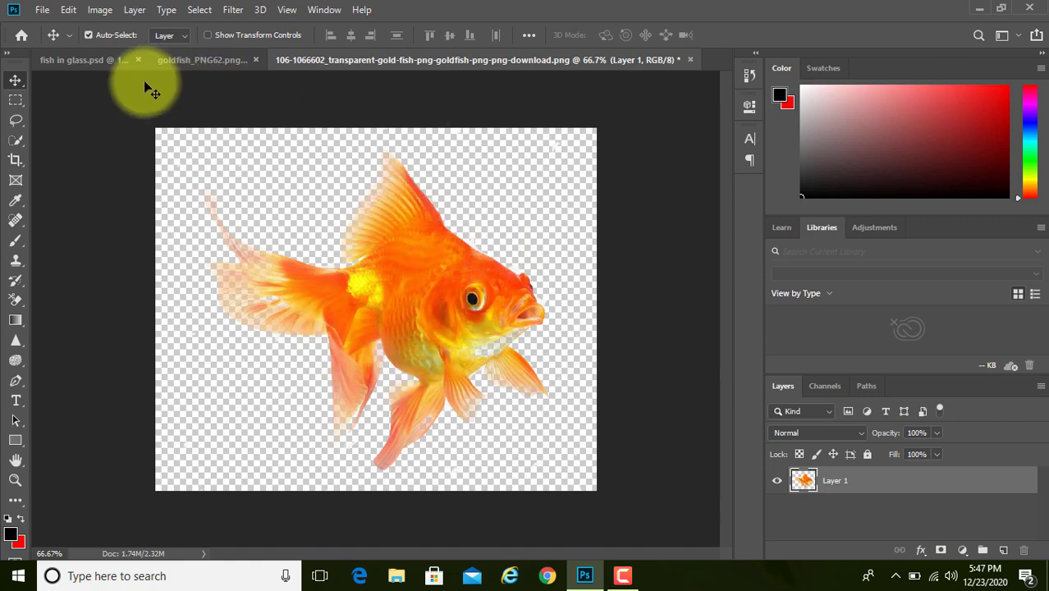
click(97, 62)
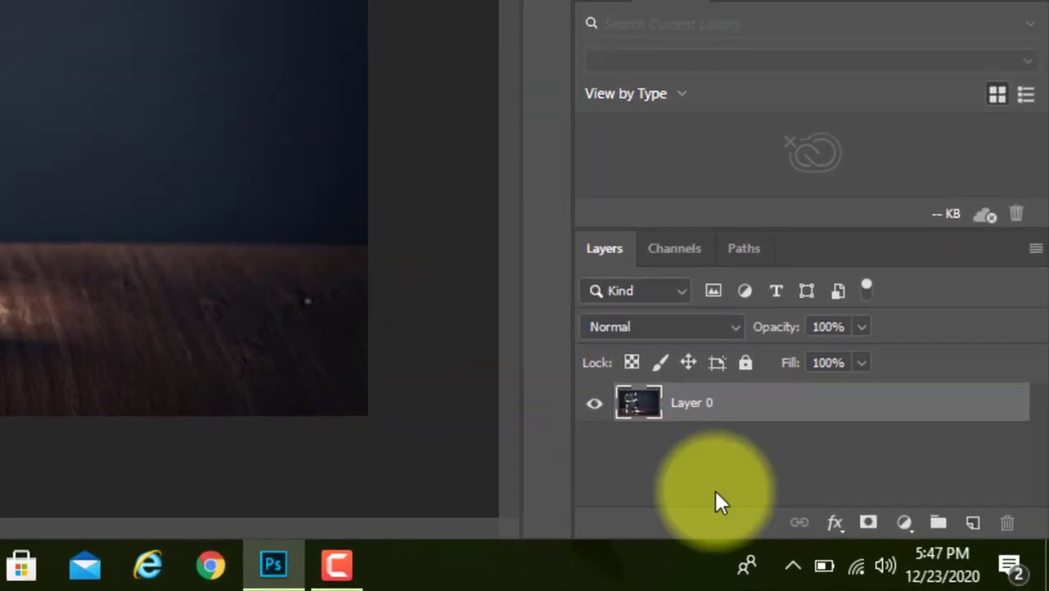
- Add a new layer and a Solid Color fill layer in sky blue 00c0ff over the photo
click(971, 525)
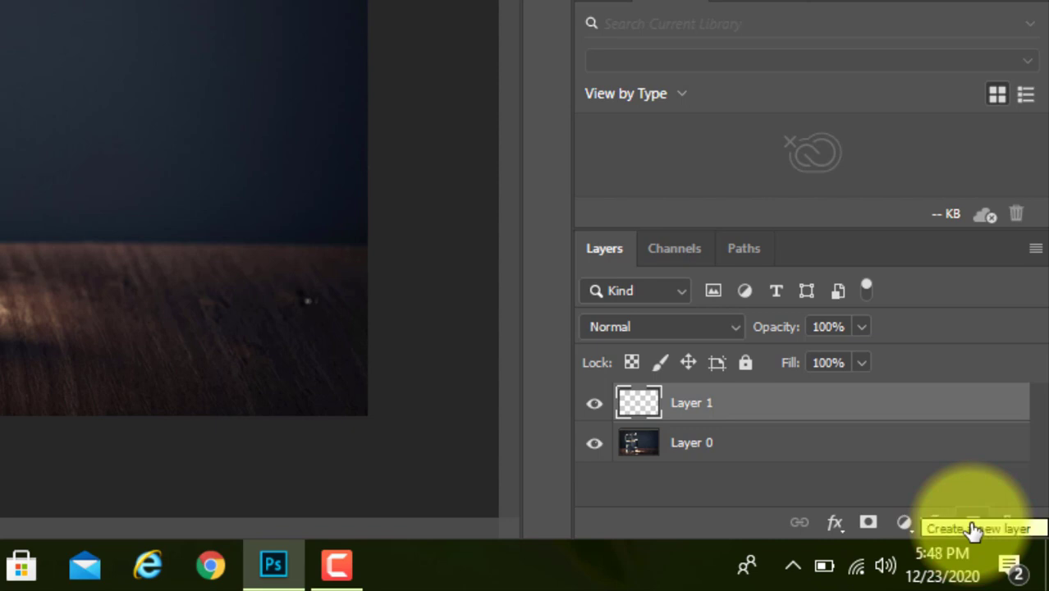
click(904, 524)
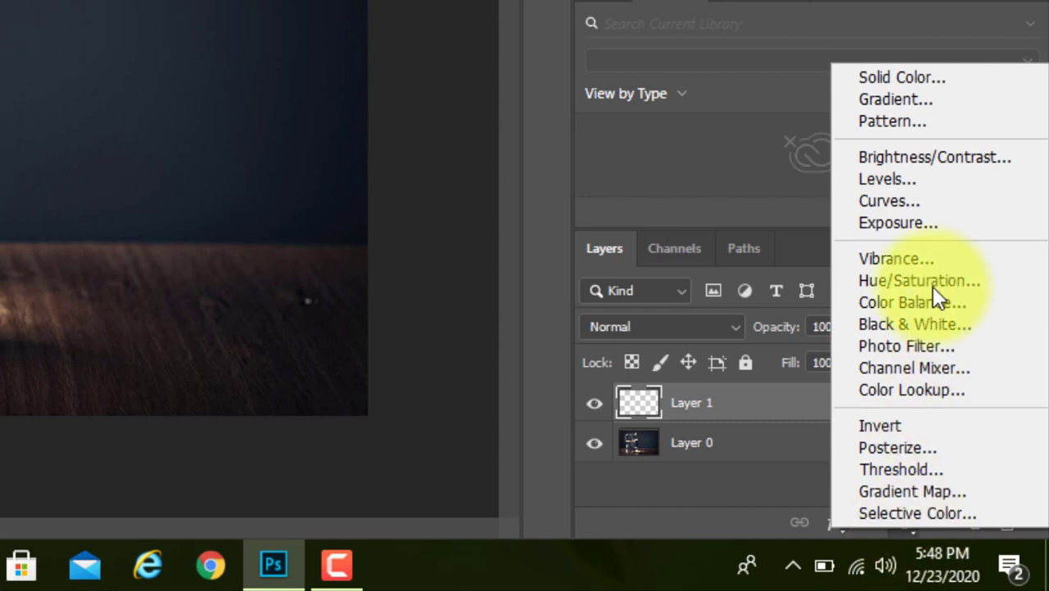
click(920, 74)
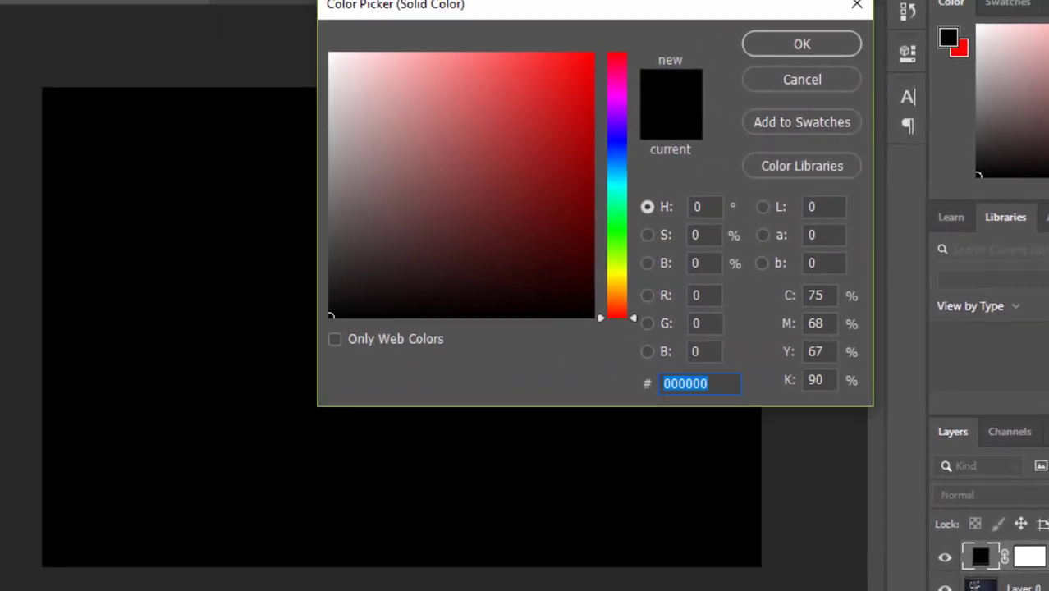
click(620, 183)
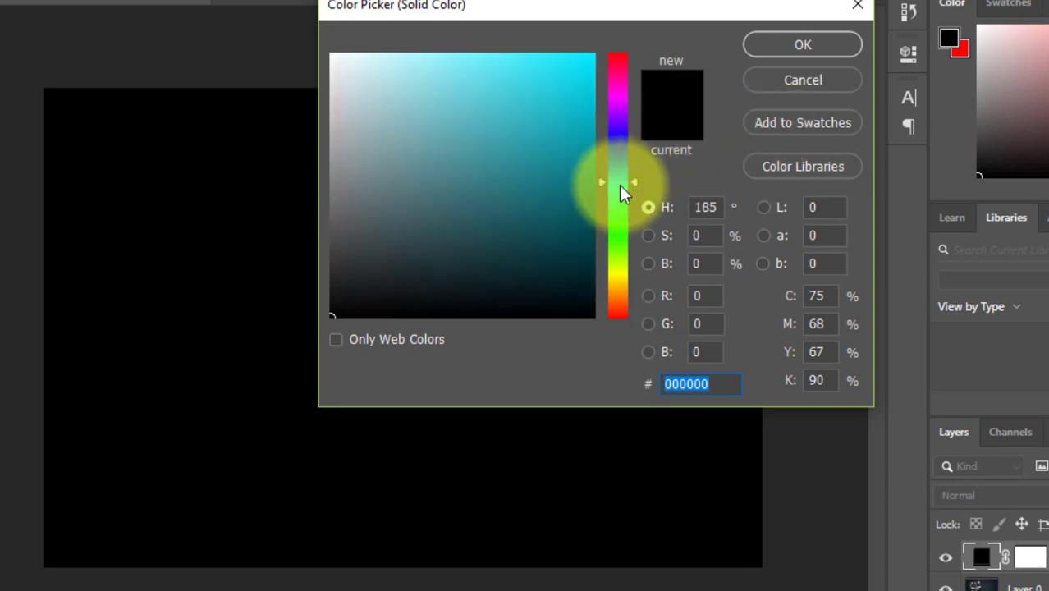
click(620, 189)
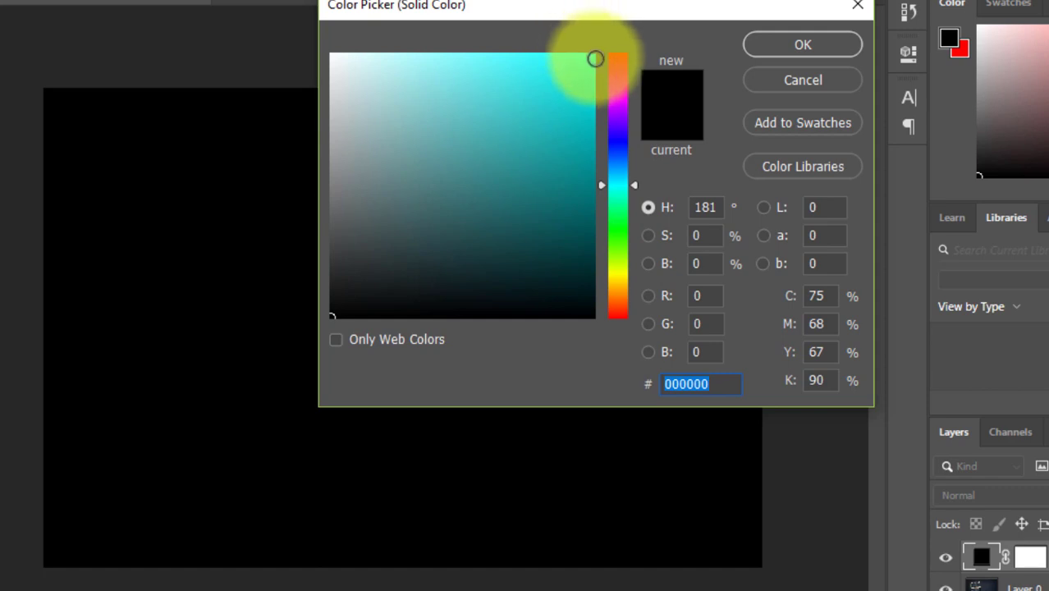
click(596, 58)
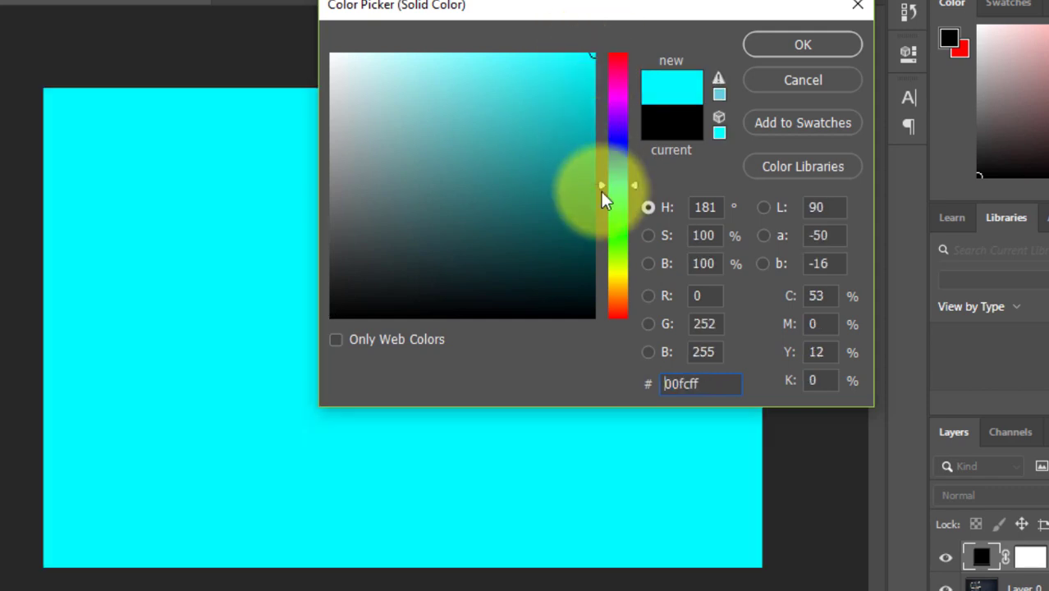
click(620, 175)
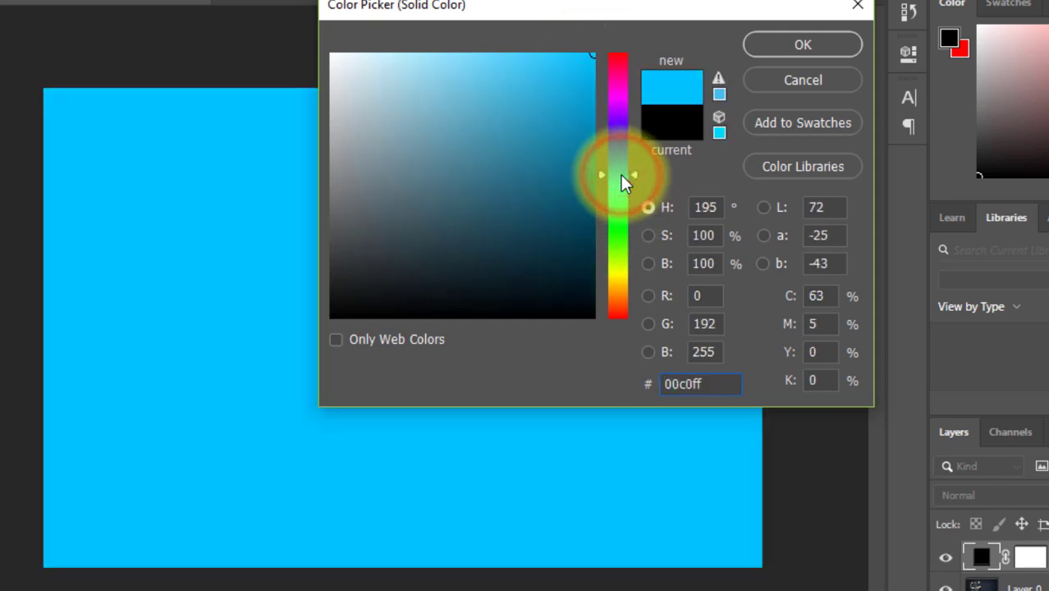
click(795, 44)
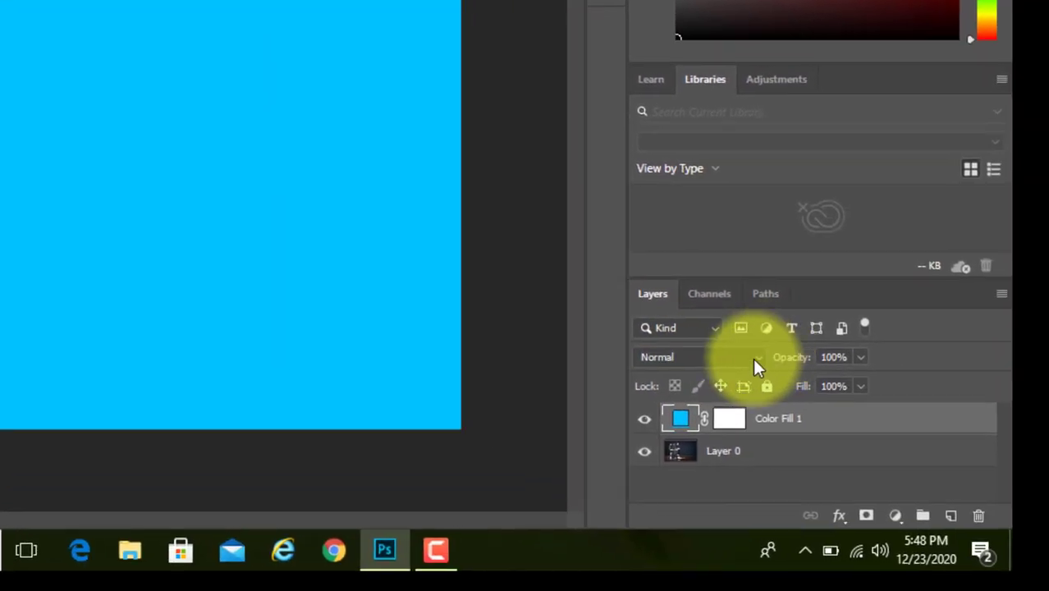
- Set Color Fill 1 to Overlay and target its layer mask with the Brush tool
click(752, 358)
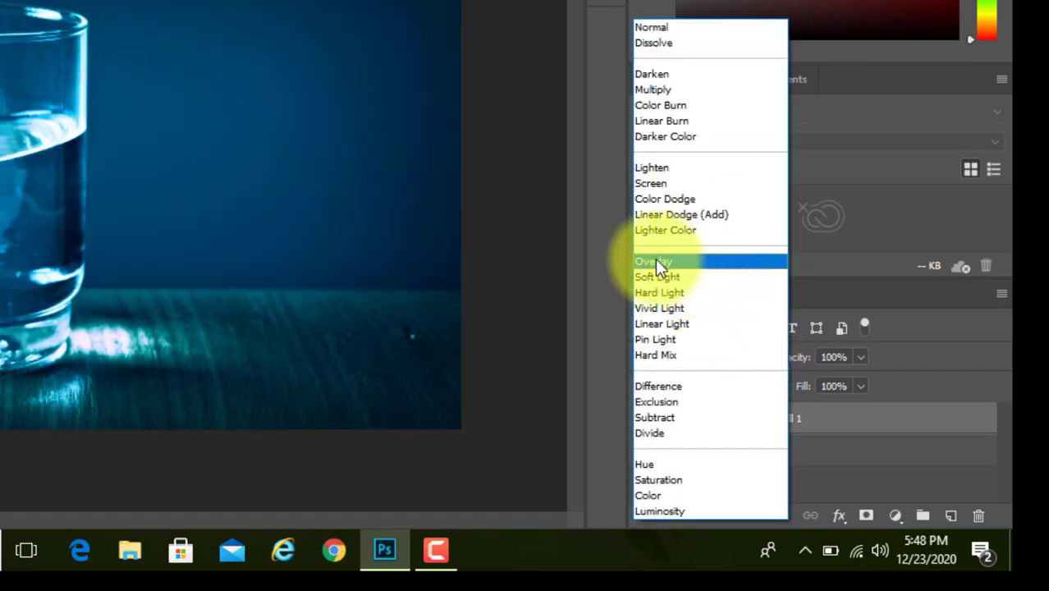
click(655, 258)
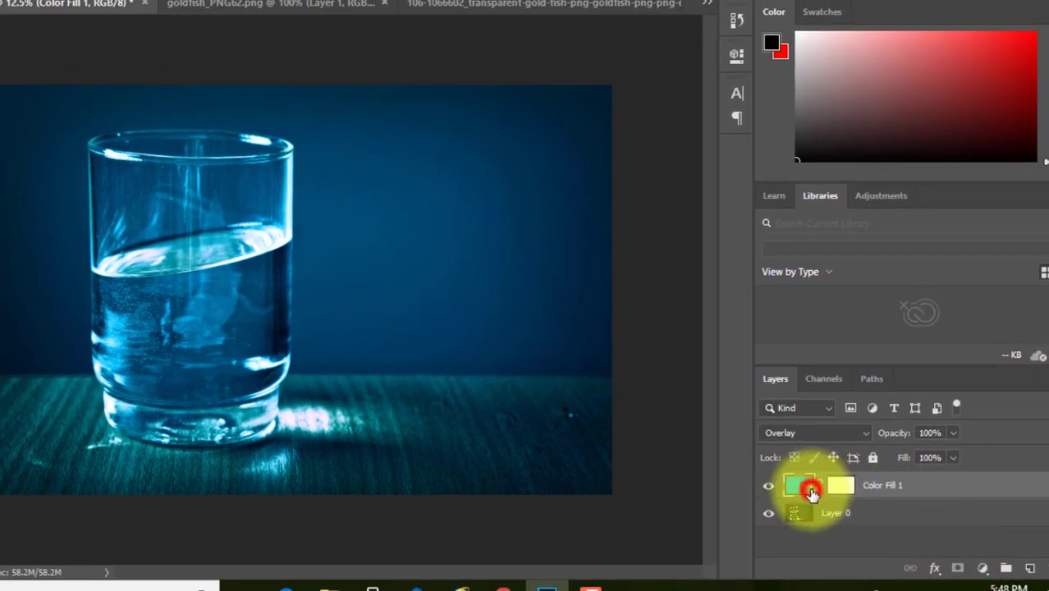
click(842, 486)
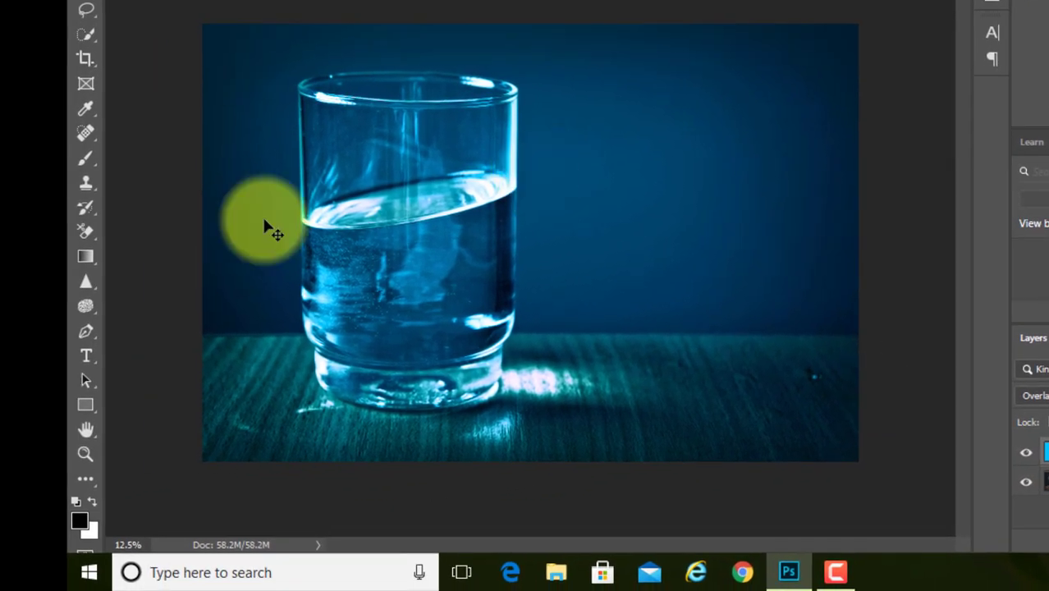
click(85, 164)
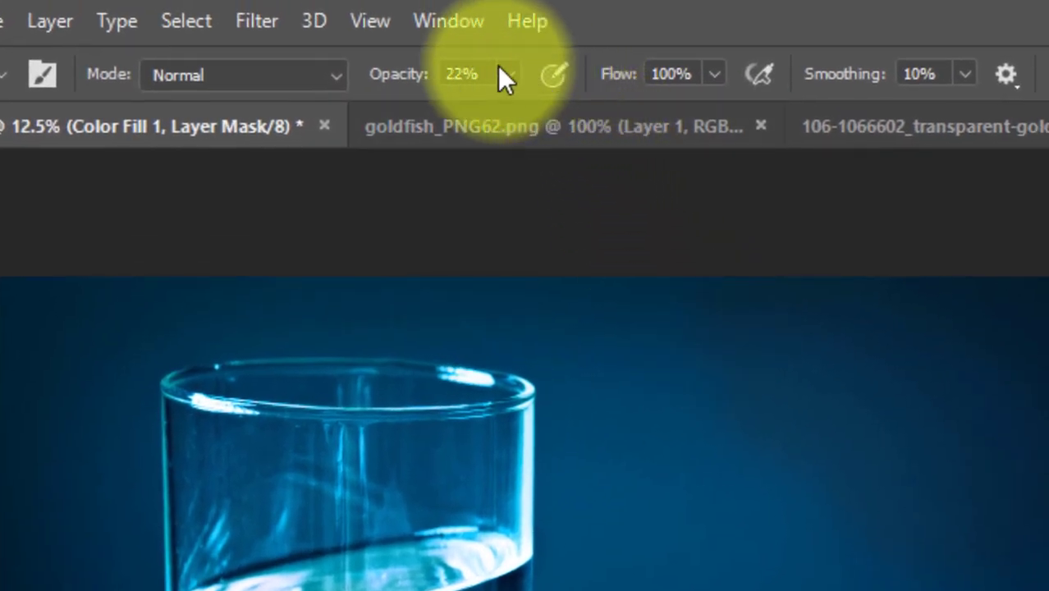
- At 100% brush opacity, mask the blue tint off the background beside the glass
click(507, 76)
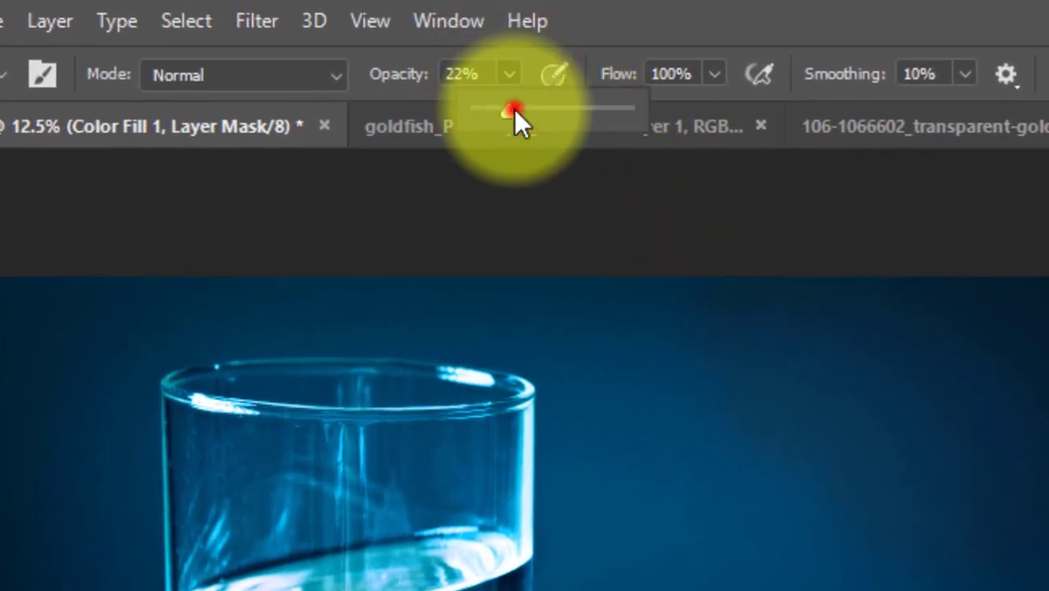
drag(514, 109, 647, 107)
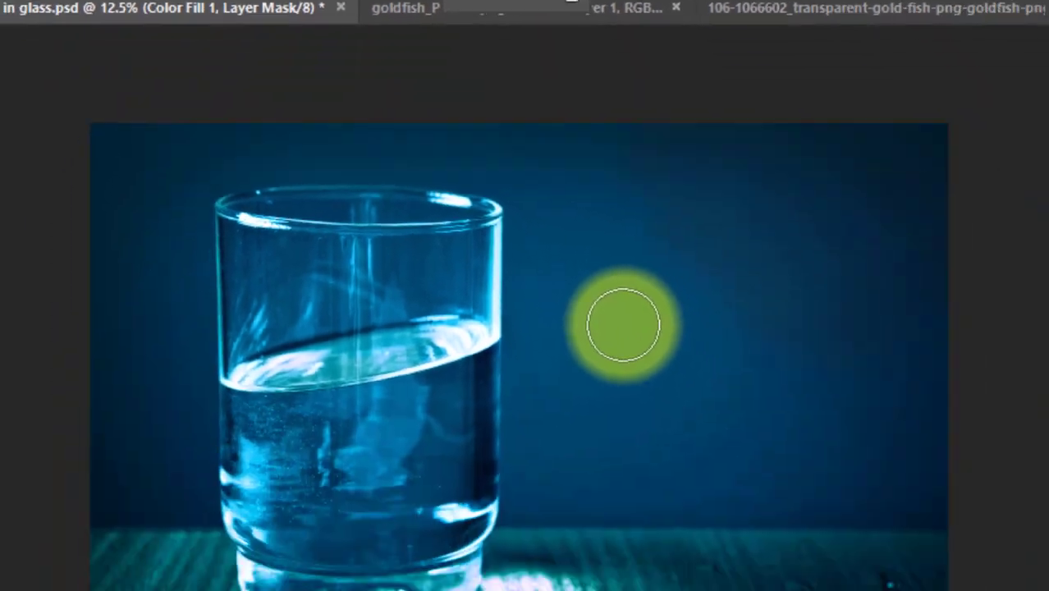
click(440, 257)
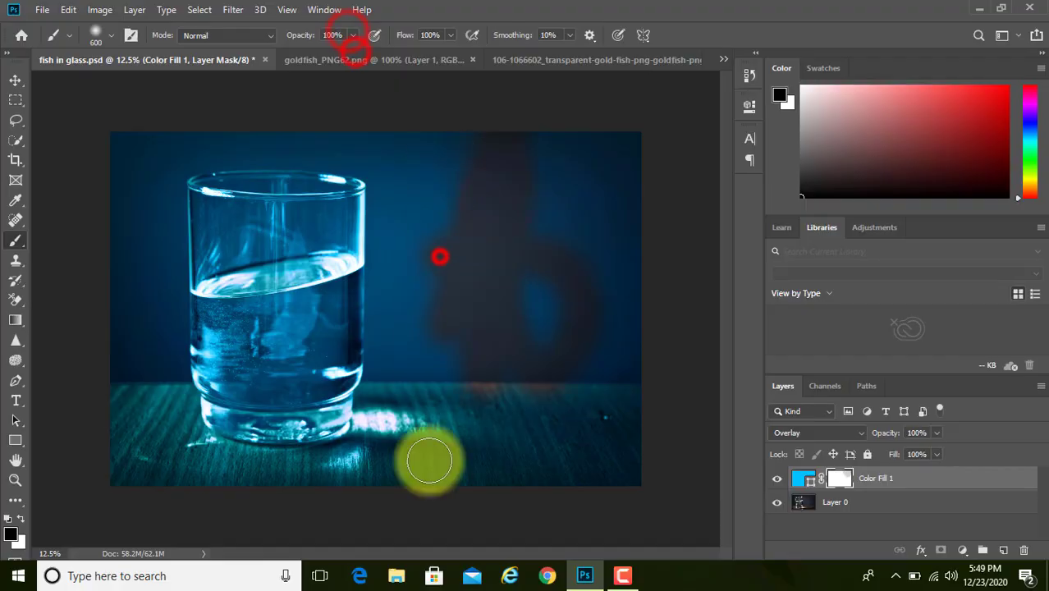
mouse_move(428, 461)
mouse_down()
mouse_move(299, 477)
mouse_move(552, 307)
mouse_up()
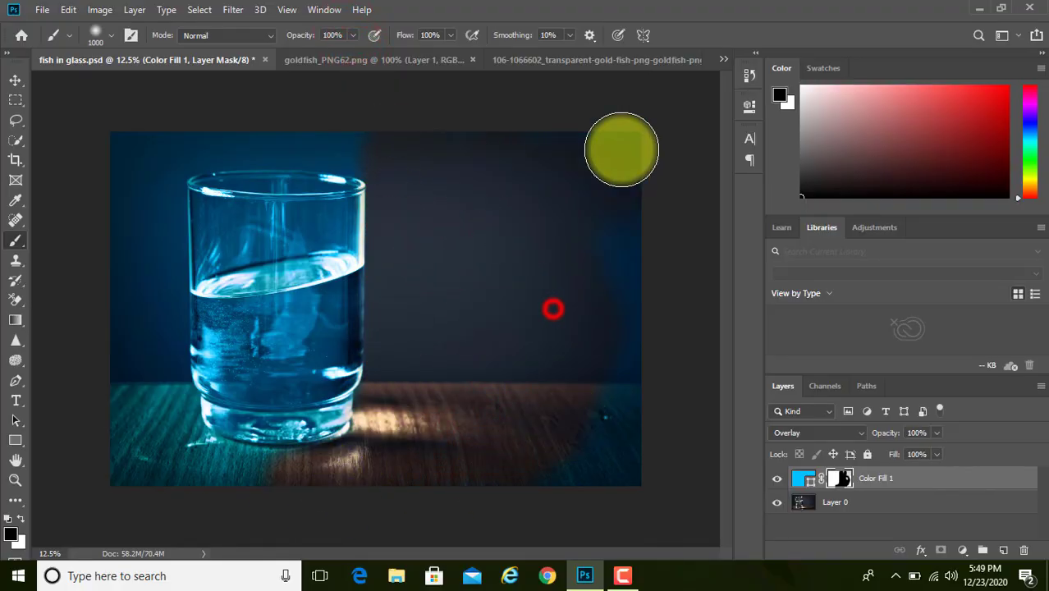
click(127, 231)
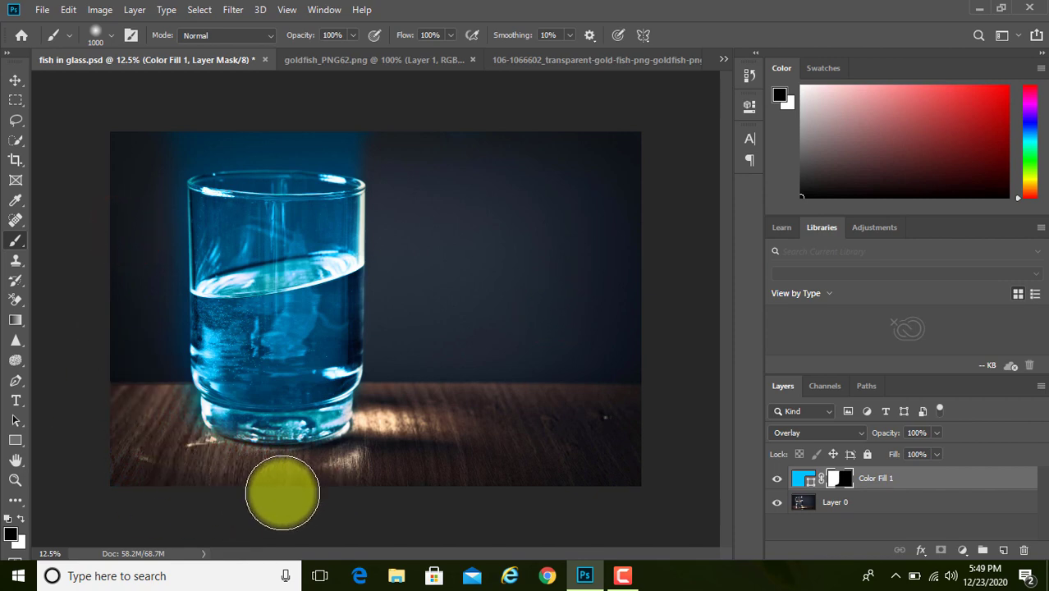
- With a 300 brush, clear the tint from the tabletop and glass, then open goldfish_PNG62.png
key(bracketleft)
key(bracketleft)
key(bracketleft)
drag(186, 400, 156, 417)
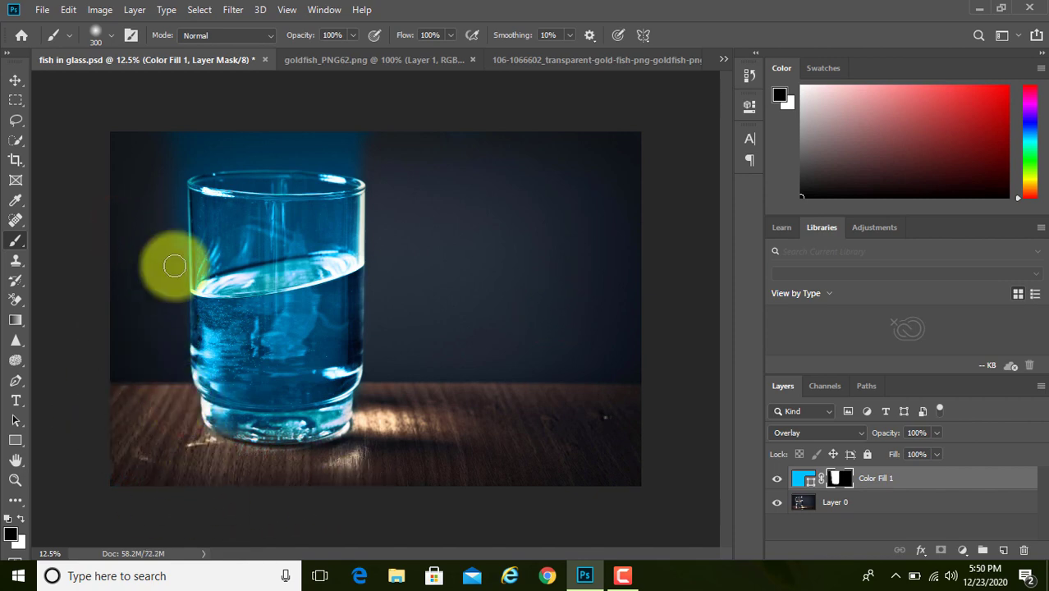
mouse_move(170, 262)
mouse_down()
mouse_move(301, 190)
mouse_move(344, 238)
mouse_move(336, 234)
mouse_up()
click(366, 399)
drag(366, 399, 211, 445)
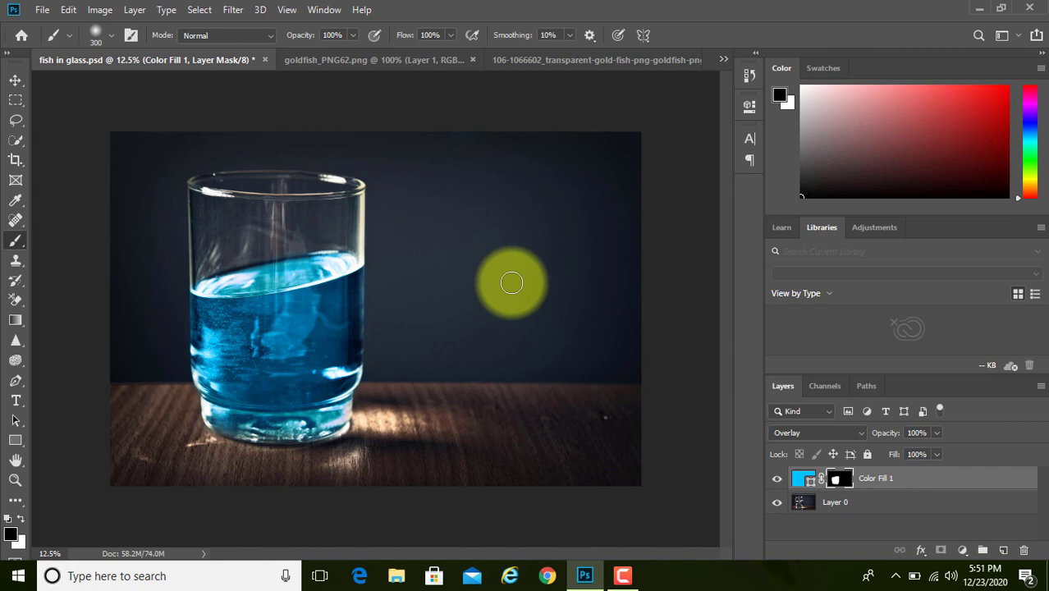
click(386, 63)
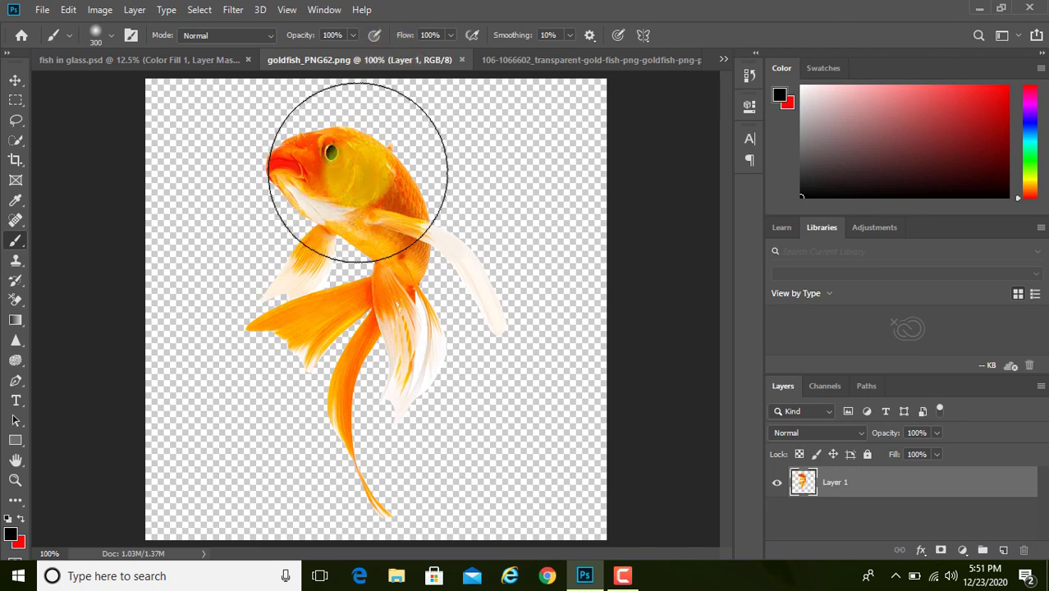
- Drag the upright goldfish into fish in glass.psd and place it inside the water
click(13, 82)
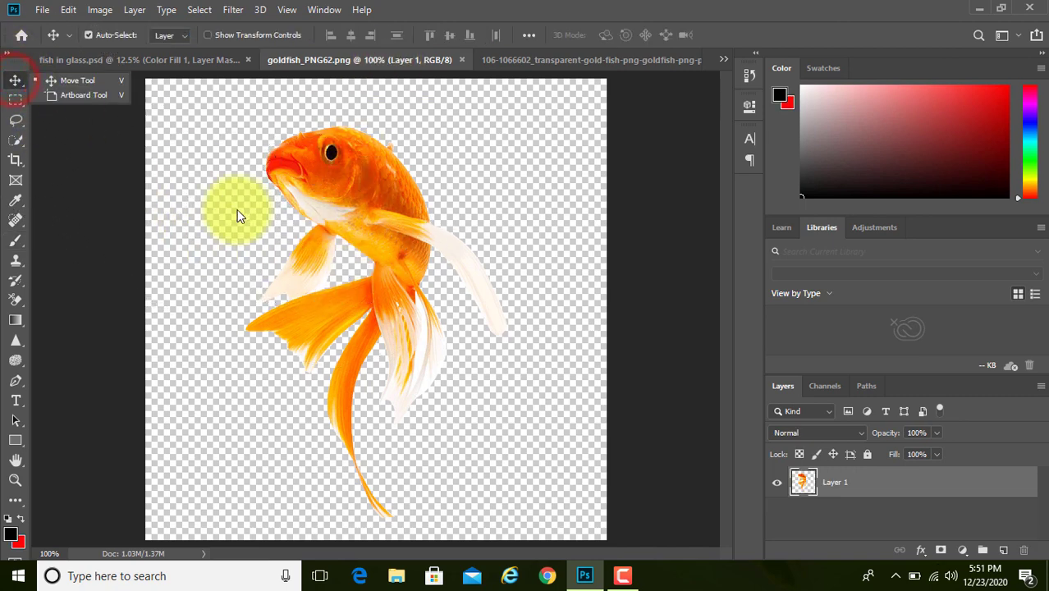
click(336, 197)
mouse_move(337, 197)
mouse_down()
mouse_move(218, 61)
mouse_move(323, 313)
mouse_up()
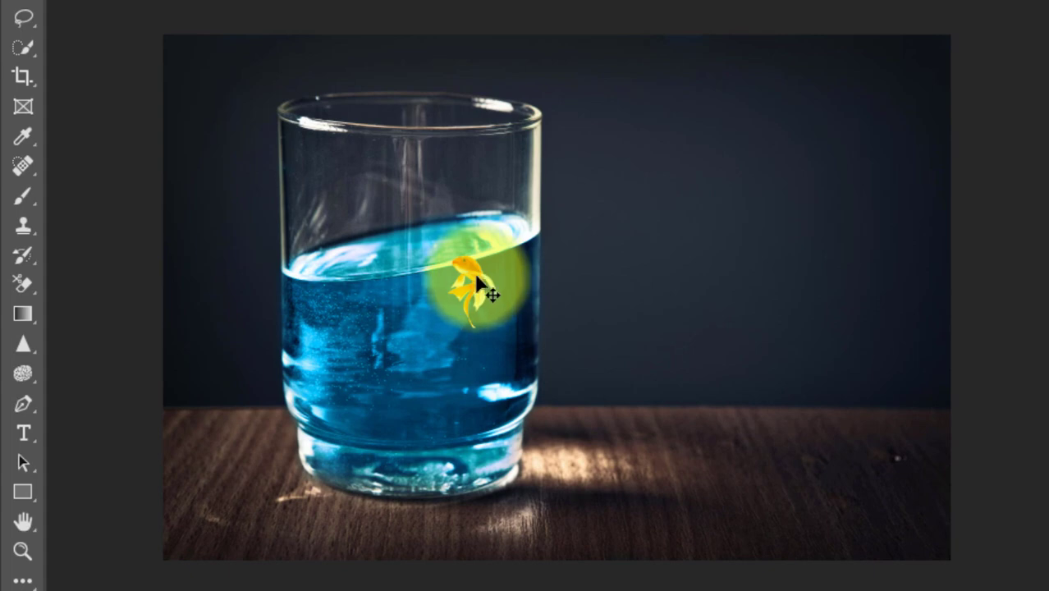
drag(474, 295, 453, 280)
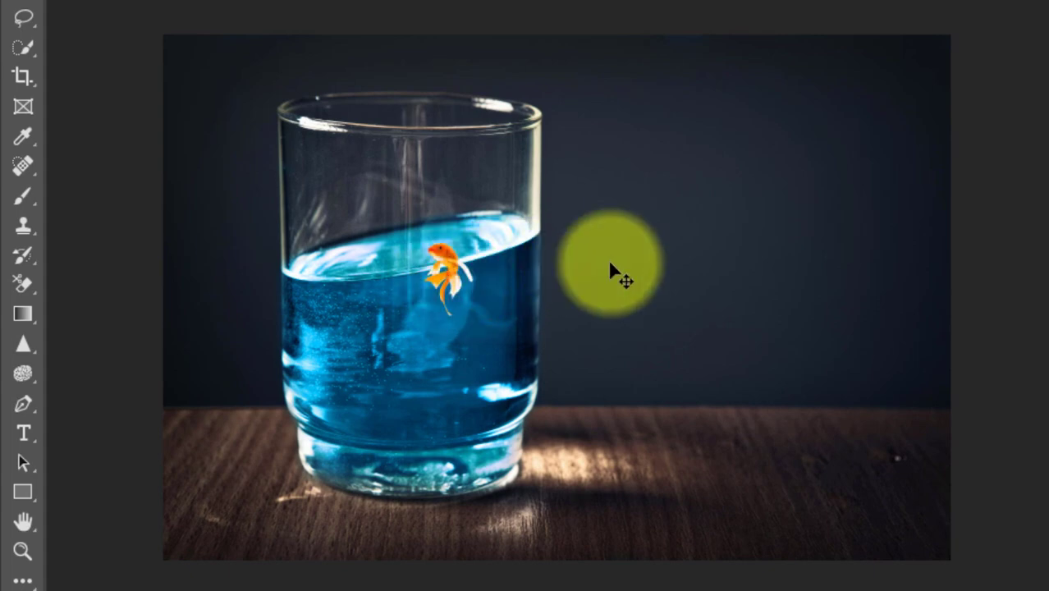
- Free-transform the goldfish larger and move it down near the water surface
key(ctrl)
key(ctrl+t)
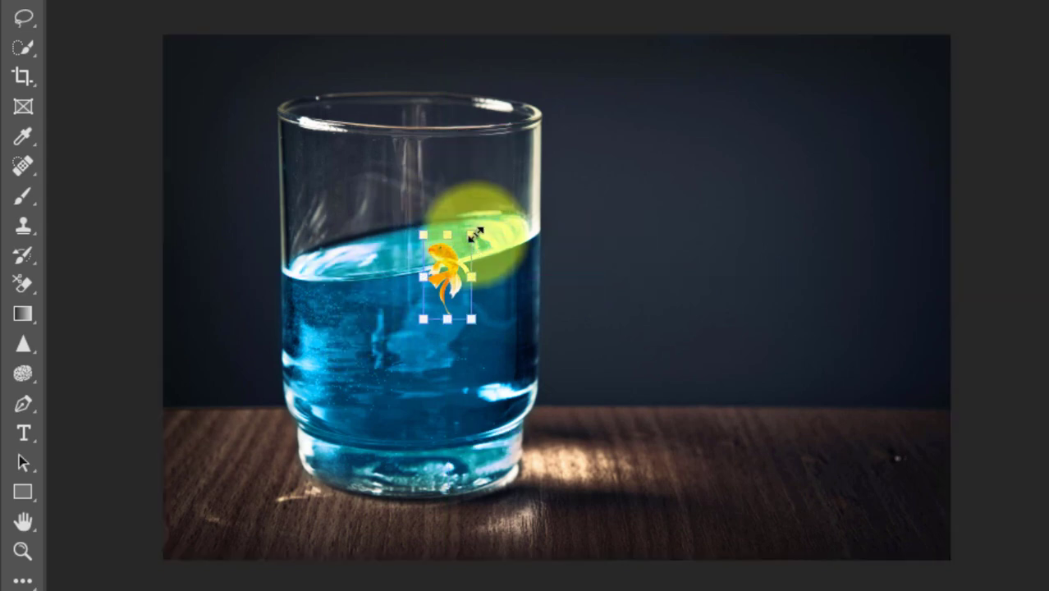
drag(475, 234, 576, 160)
click(483, 180)
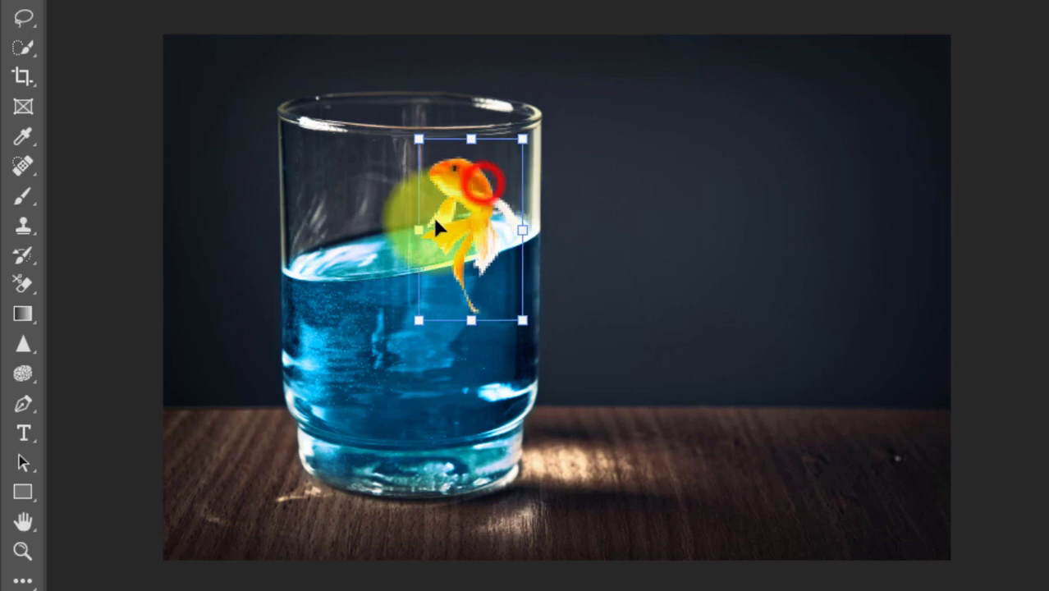
mouse_move(436, 225)
mouse_down()
mouse_move(393, 234)
mouse_move(375, 260)
mouse_move(365, 254)
mouse_up()
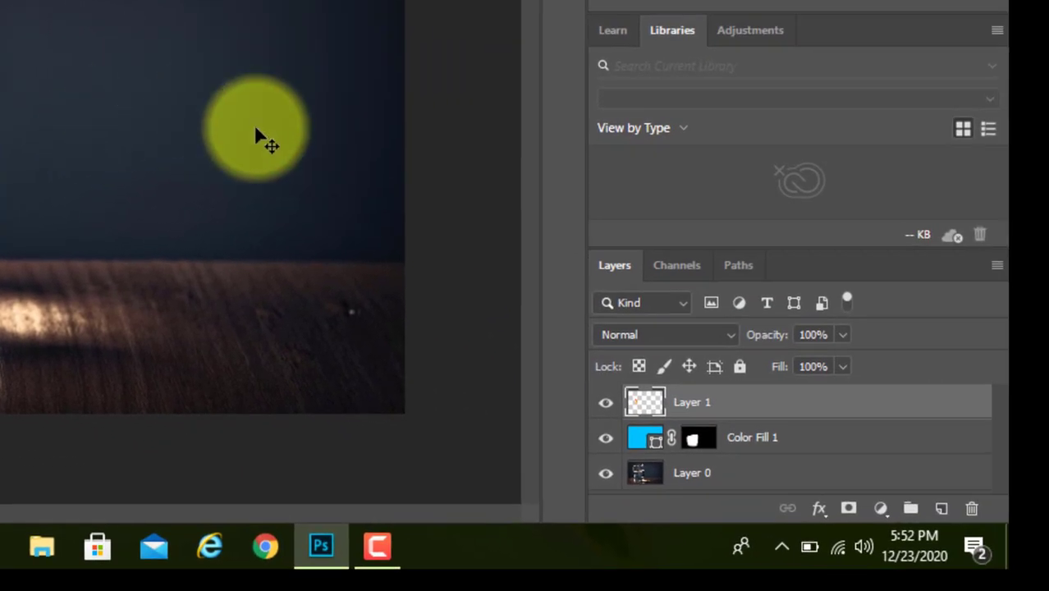
- Add a layer mask to Layer 1 and set the Brush opacity to 25%
click(848, 508)
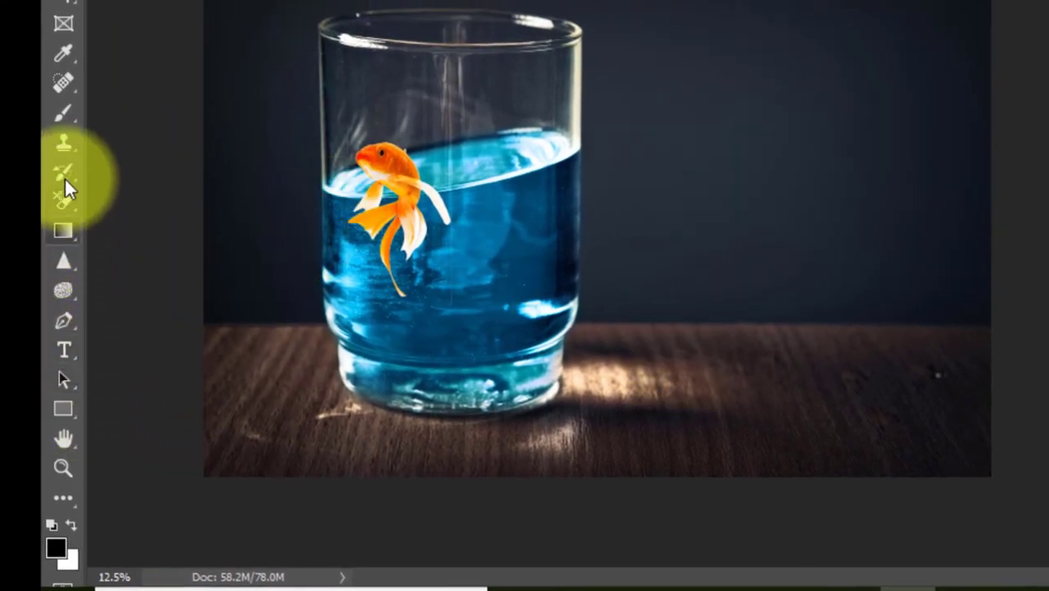
click(67, 113)
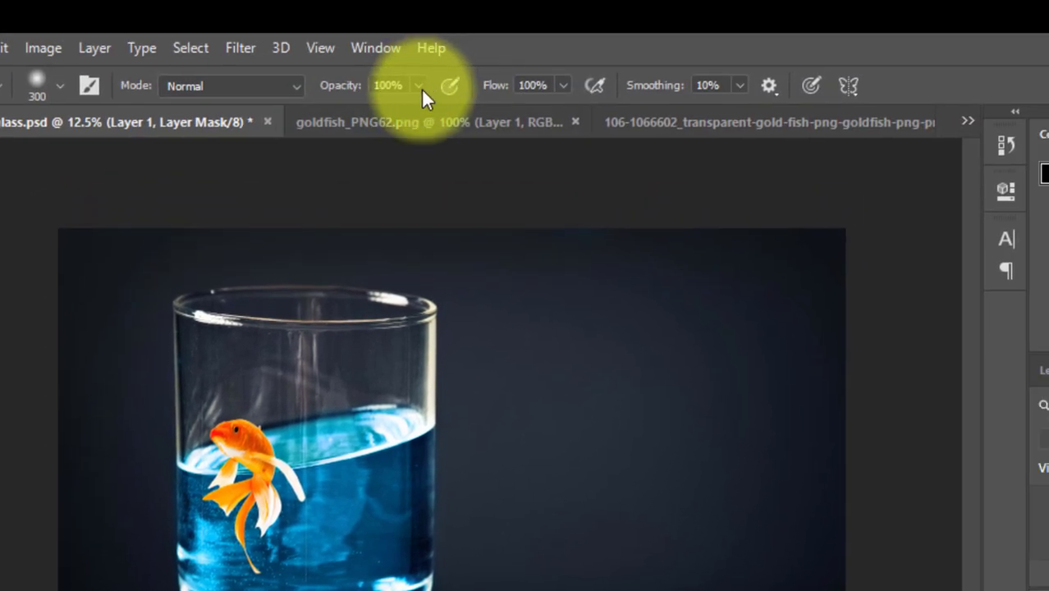
click(419, 85)
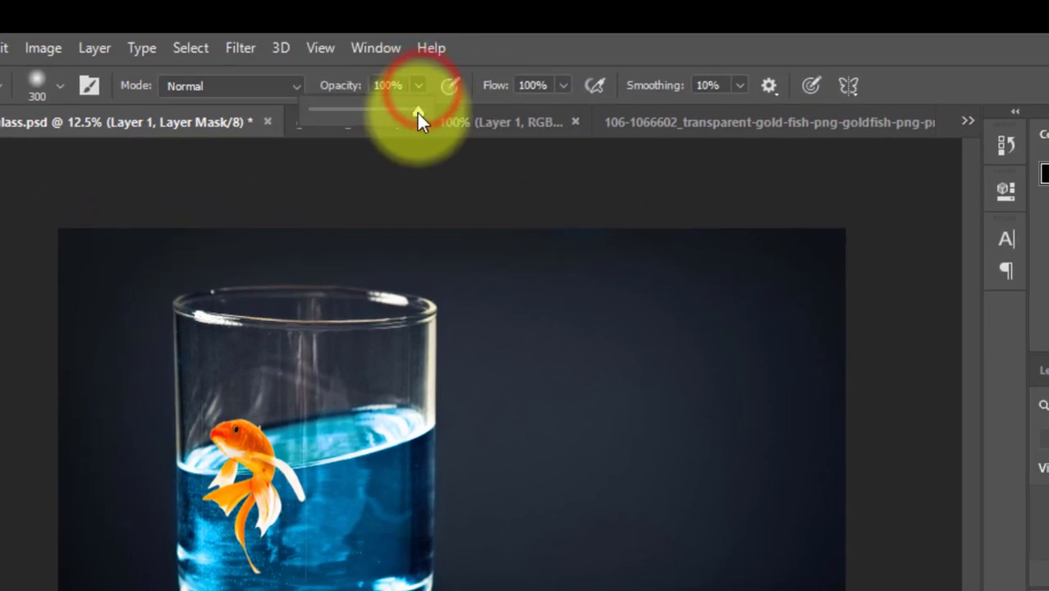
drag(415, 112, 345, 110)
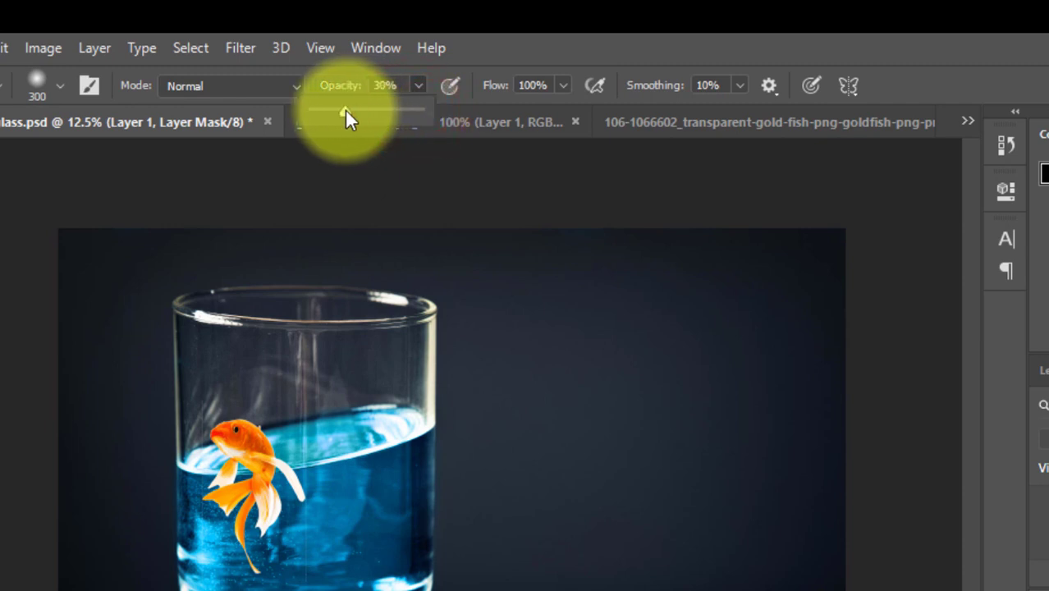
drag(345, 110, 339, 110)
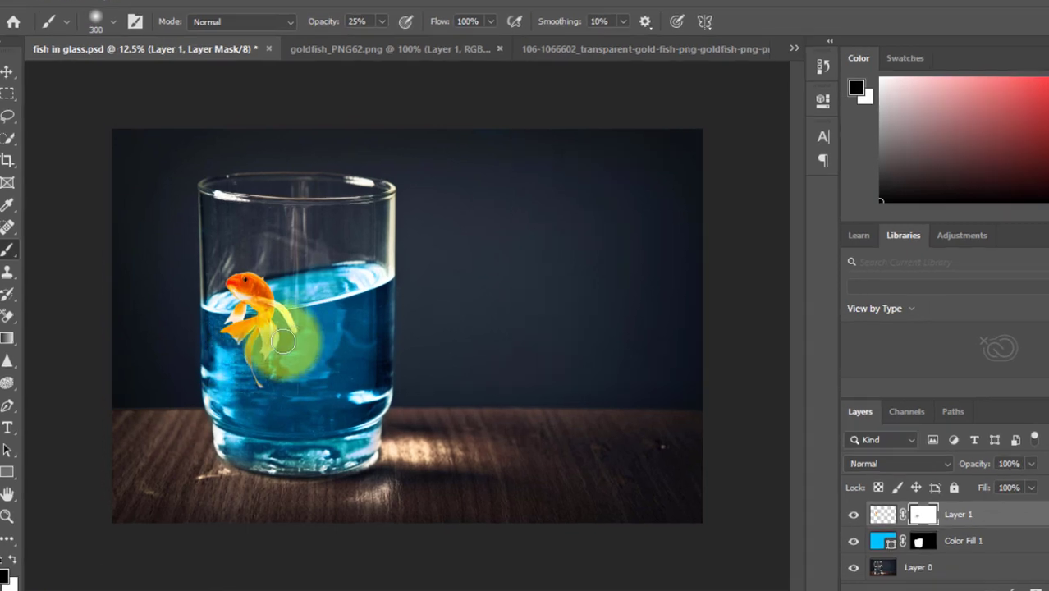
- Paint on Layer 1's mask to fade the goldfish's tail and fins into the water
click(298, 335)
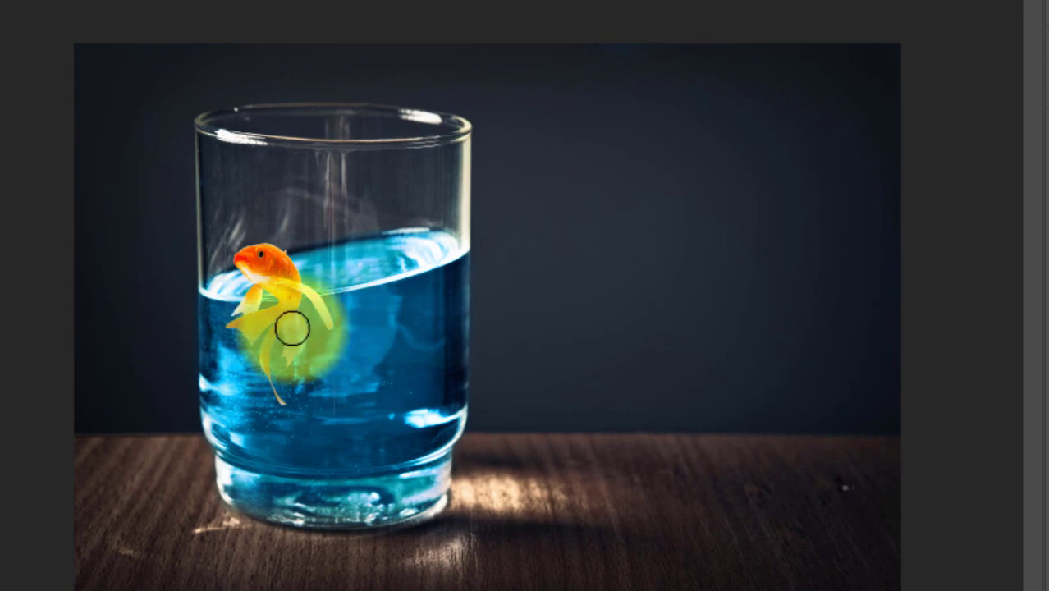
click(336, 309)
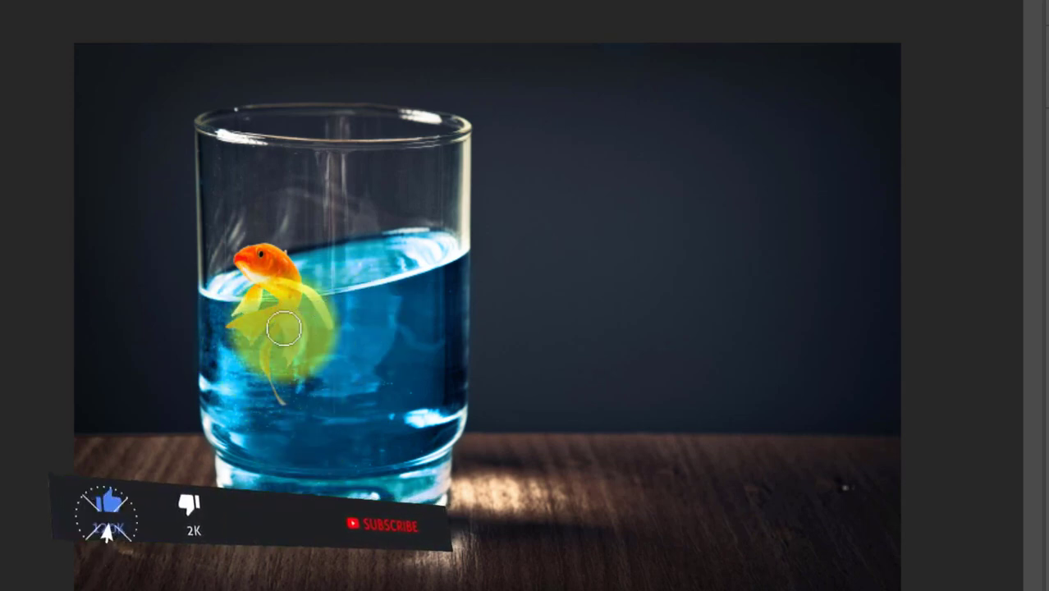
click(245, 322)
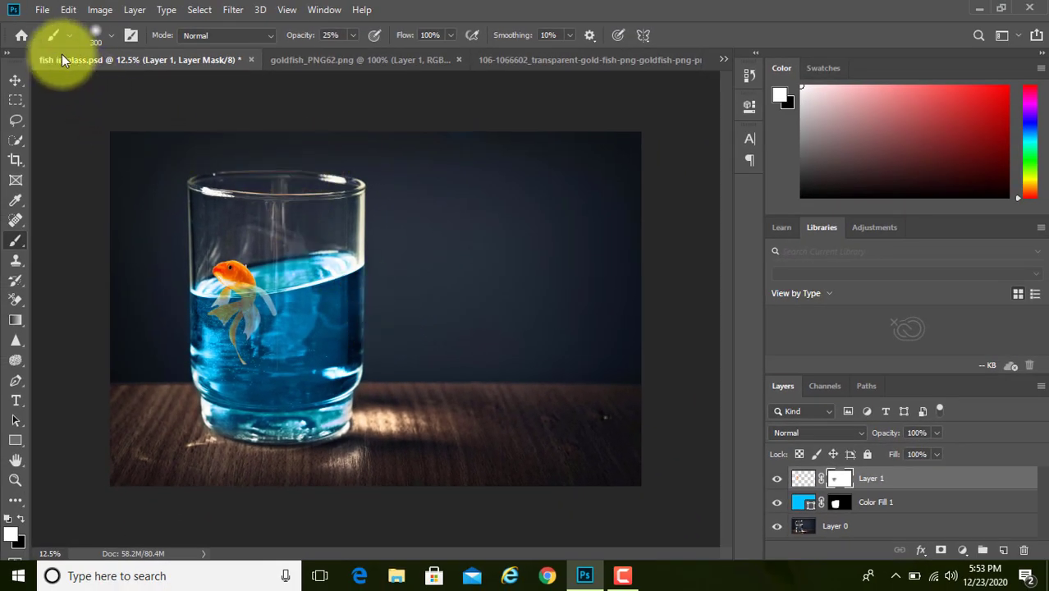
- Duplicate Layer 1 to create Layer 1 copy
click(16, 80)
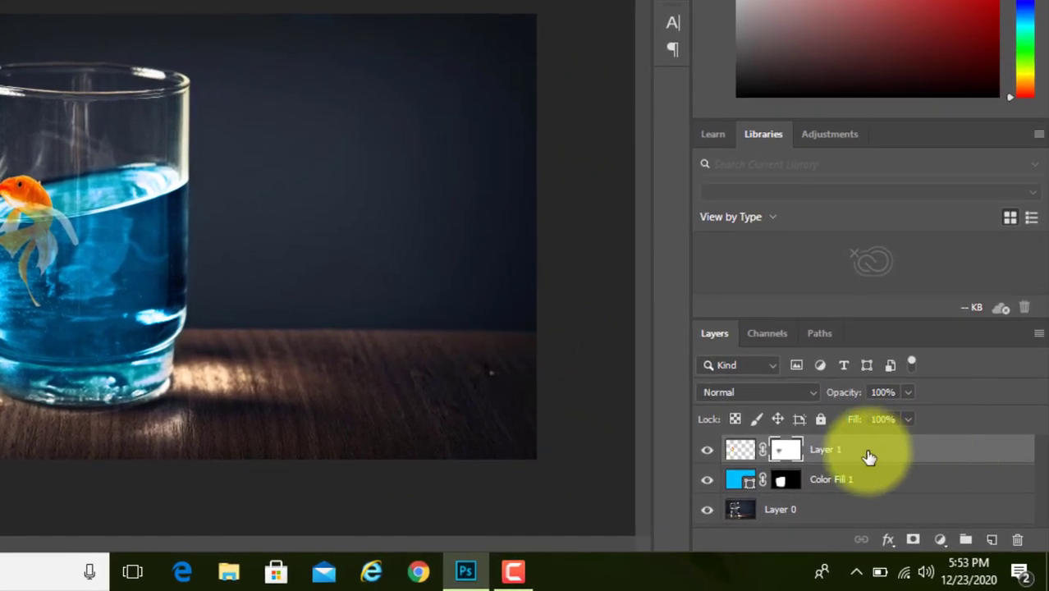
right_click(868, 457)
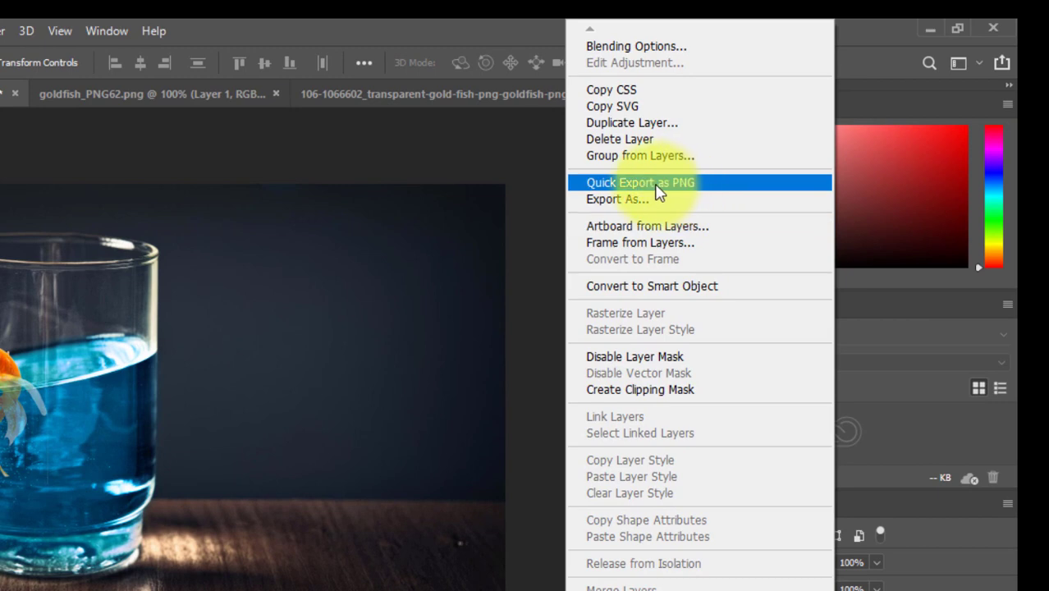
click(626, 125)
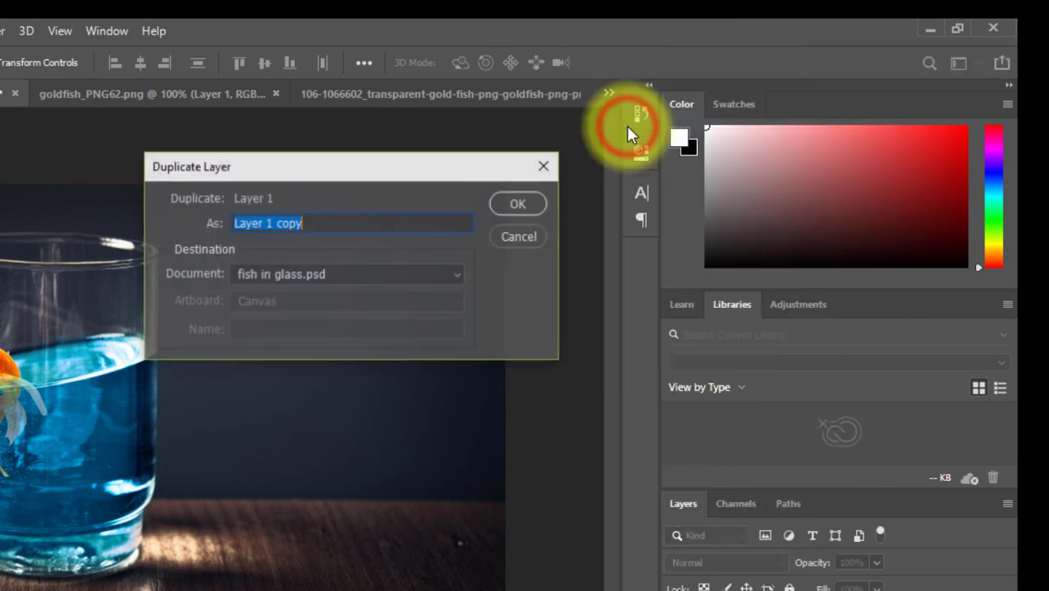
click(516, 202)
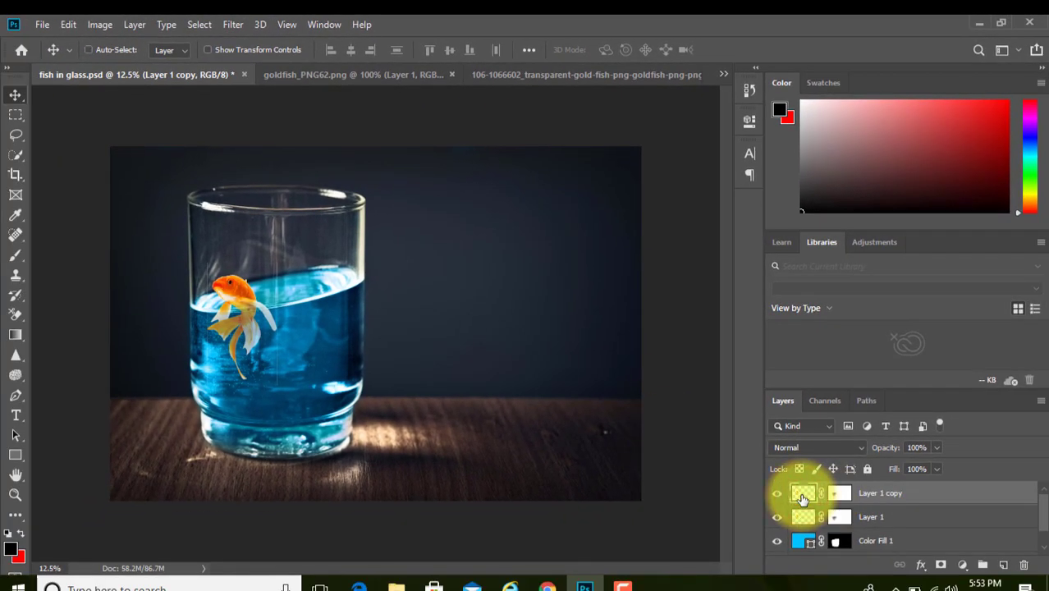
- Move and rotate the copied goldfish, then flip it horizontally
key(ctrl+t)
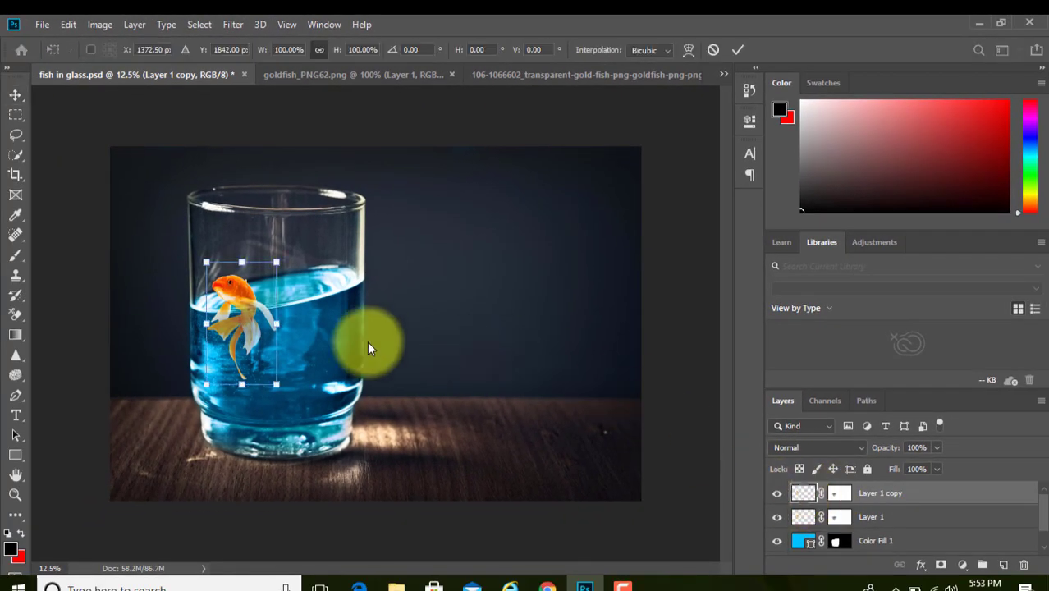
drag(242, 289, 314, 318)
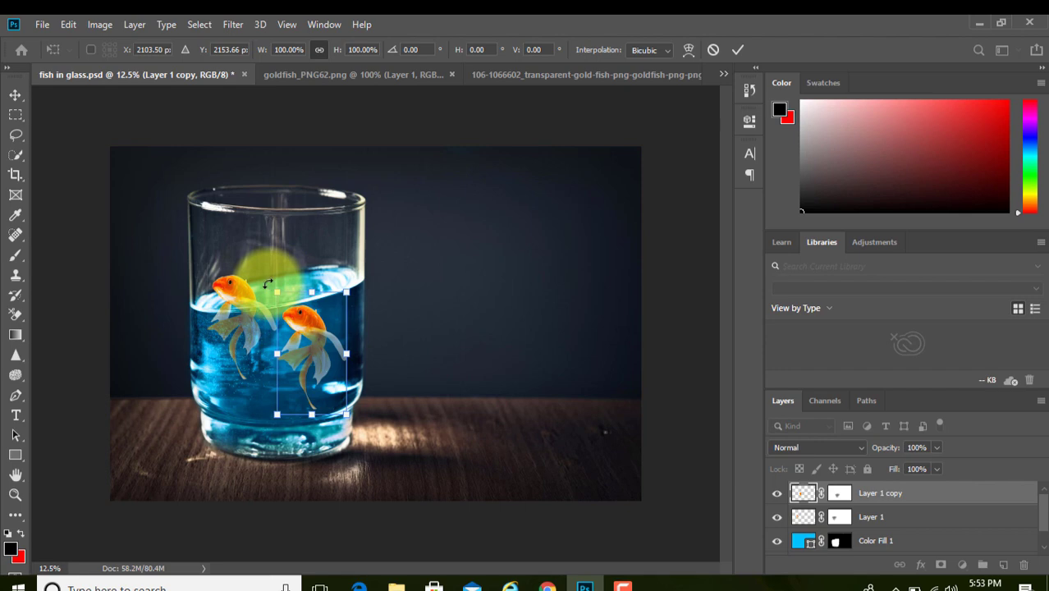
mouse_move(267, 283)
mouse_down()
mouse_move(229, 416)
mouse_move(206, 444)
mouse_move(189, 406)
mouse_up()
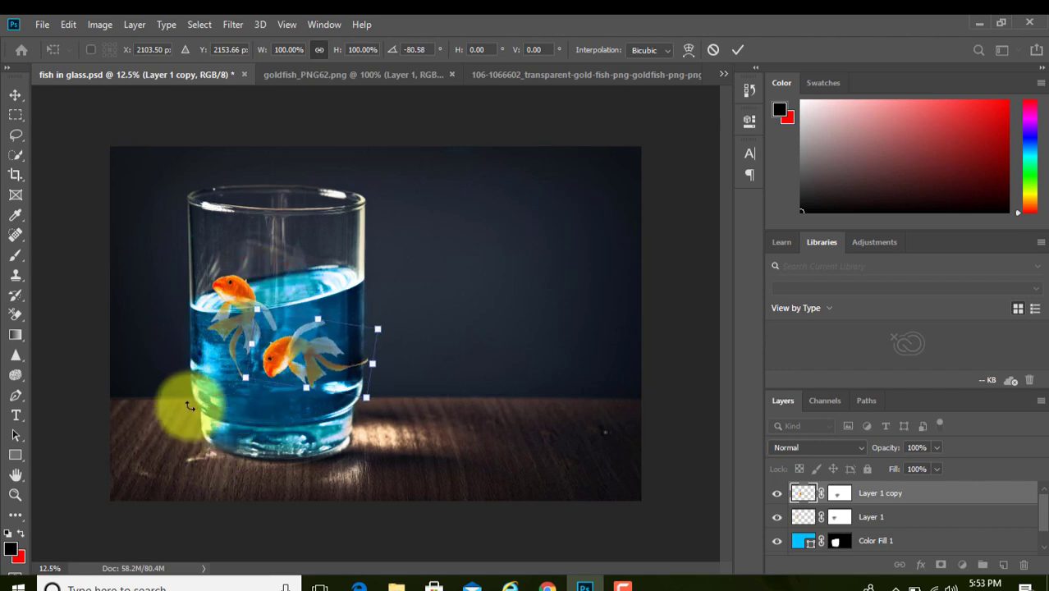
right_click(279, 358)
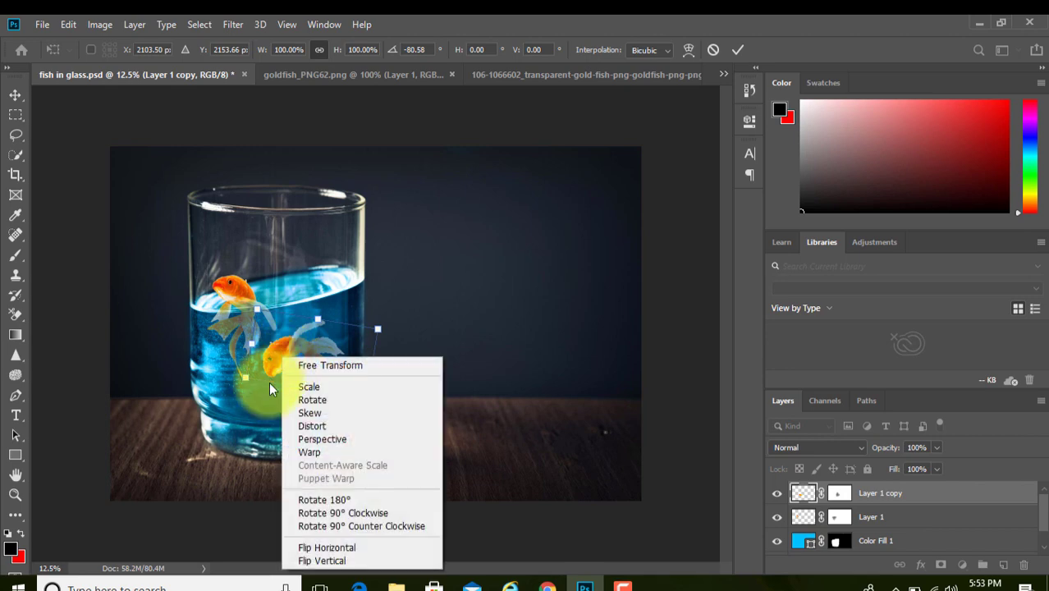
click(323, 547)
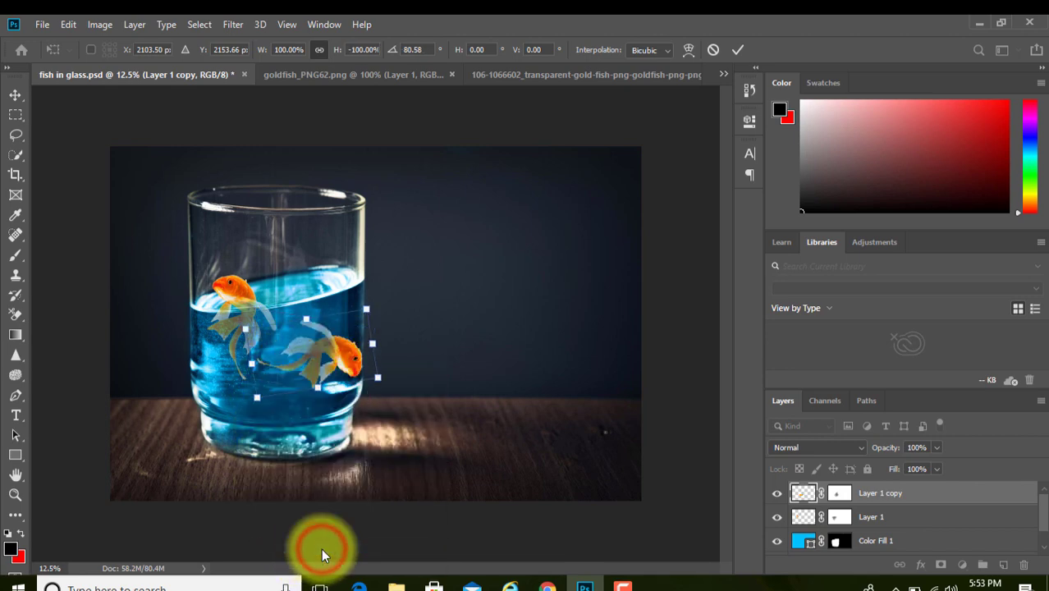
- Place the flipped goldfish lower in the glass, rotated about 61° and scaled smaller
drag(348, 354, 301, 389)
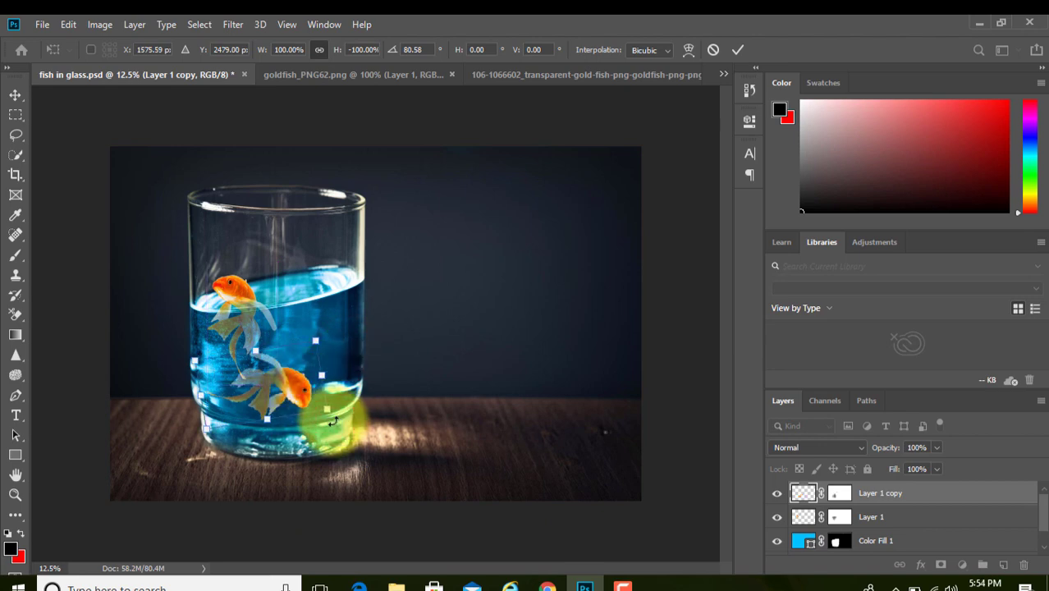
drag(332, 421, 361, 396)
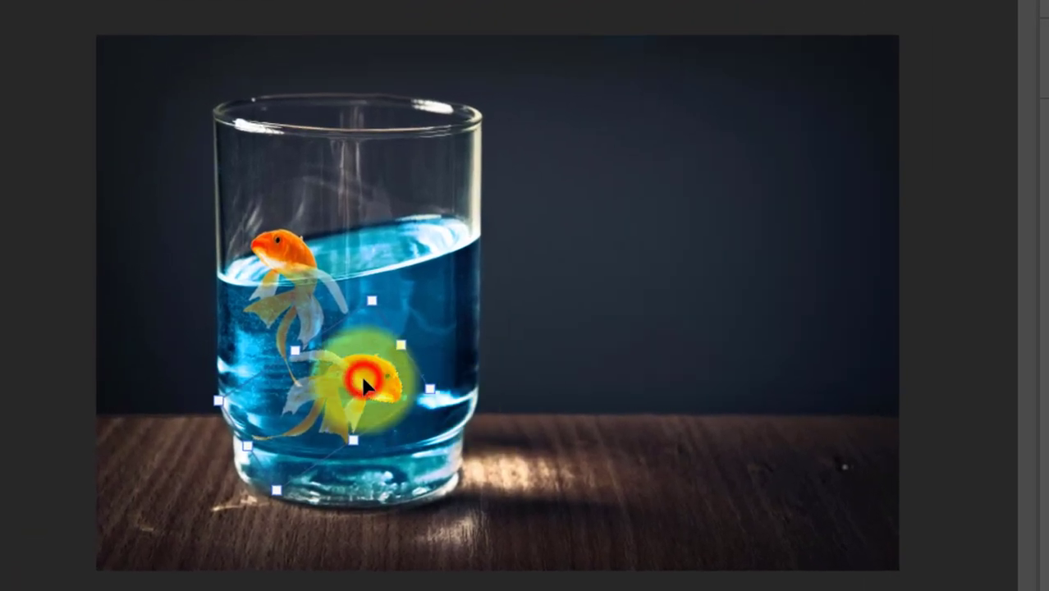
click(373, 302)
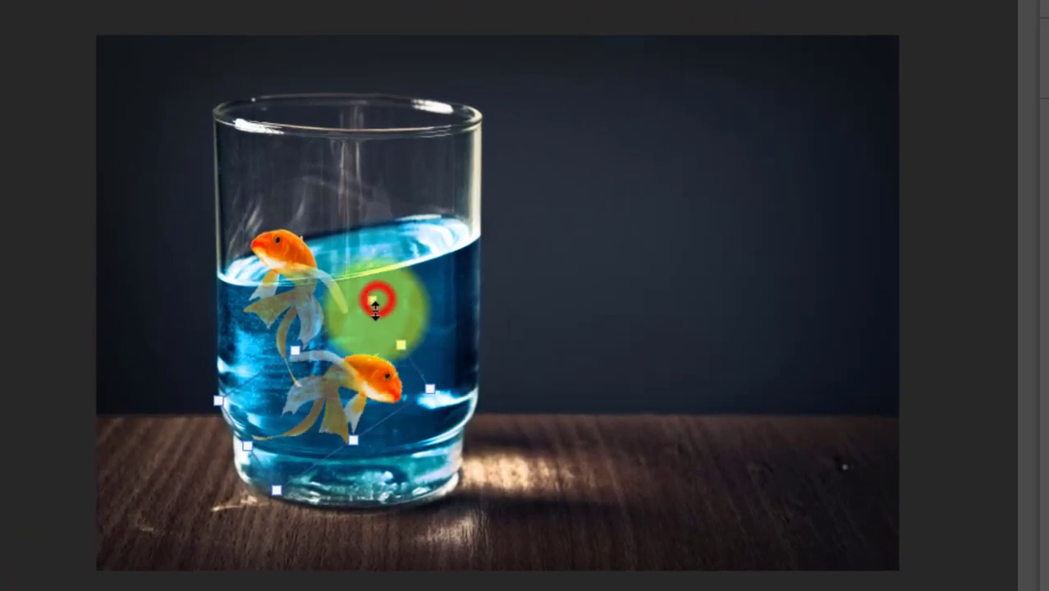
drag(374, 302, 343, 435)
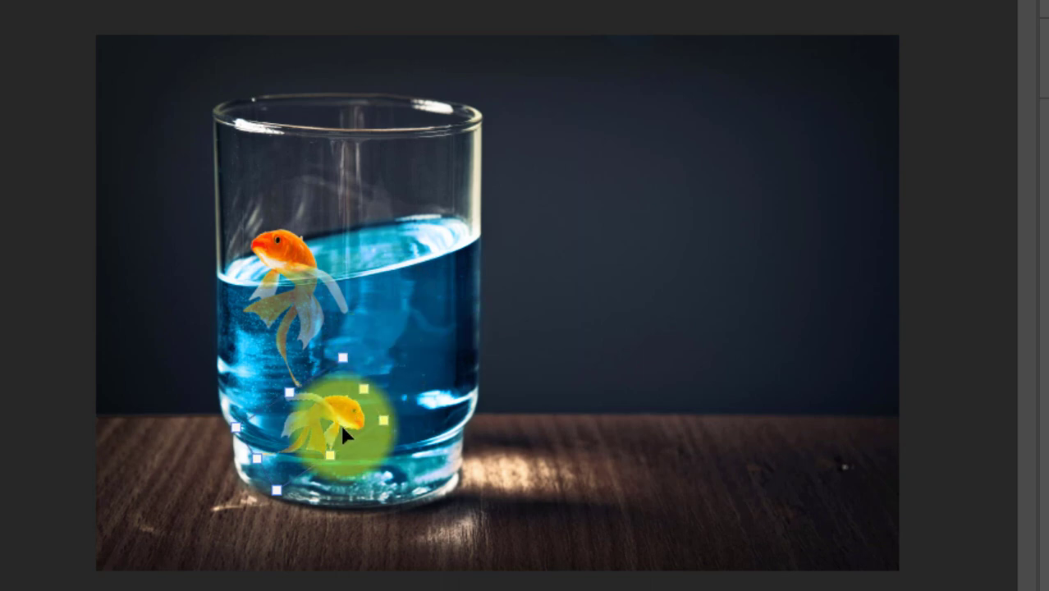
drag(348, 428, 355, 403)
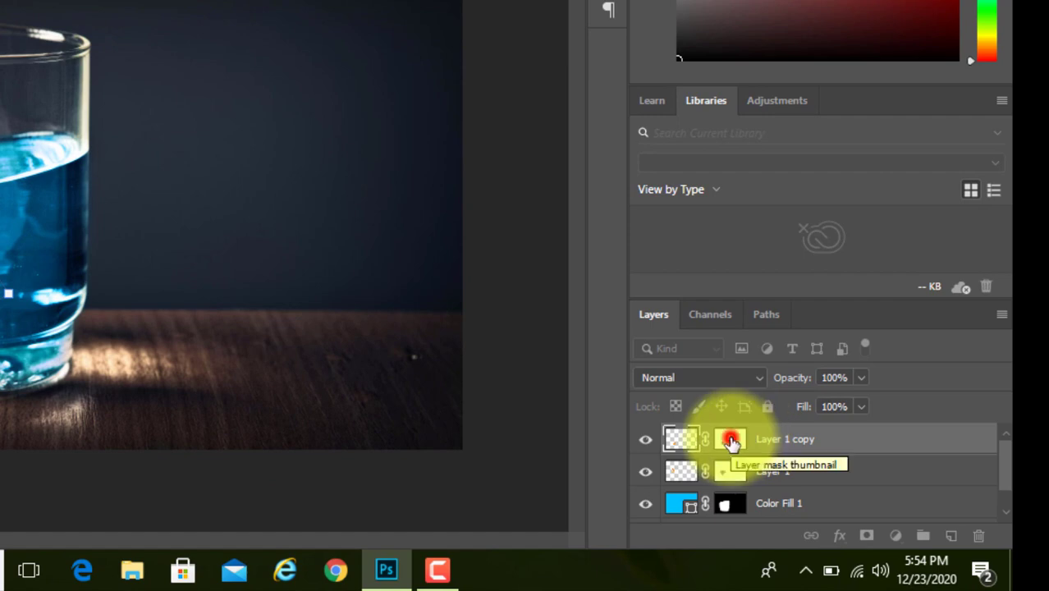
- Target Layer 1 copy's mask with the Brush tool, toggling the layer's visibility to compare
click(730, 441)
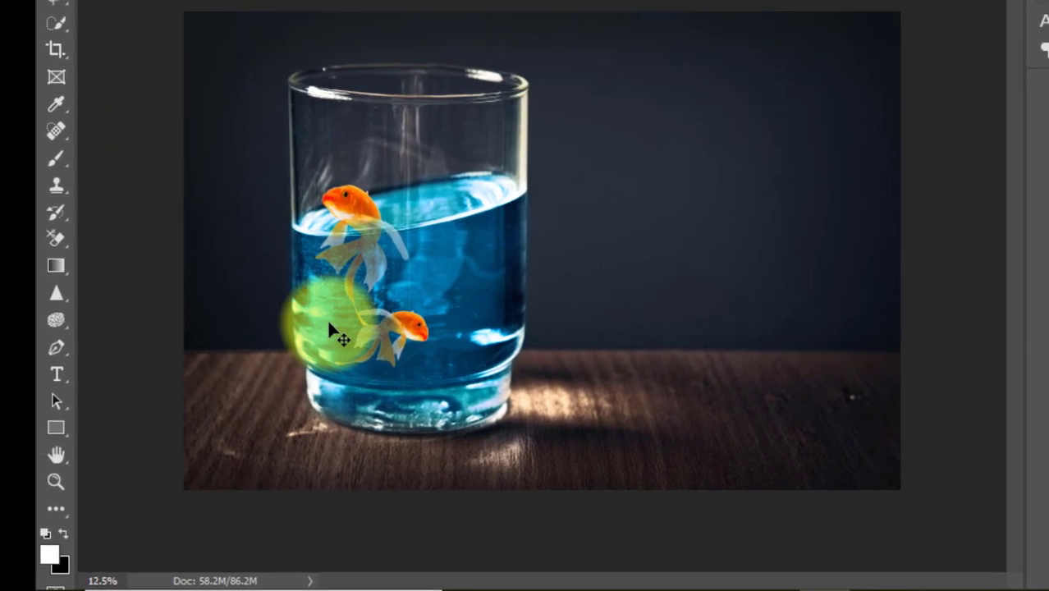
click(57, 161)
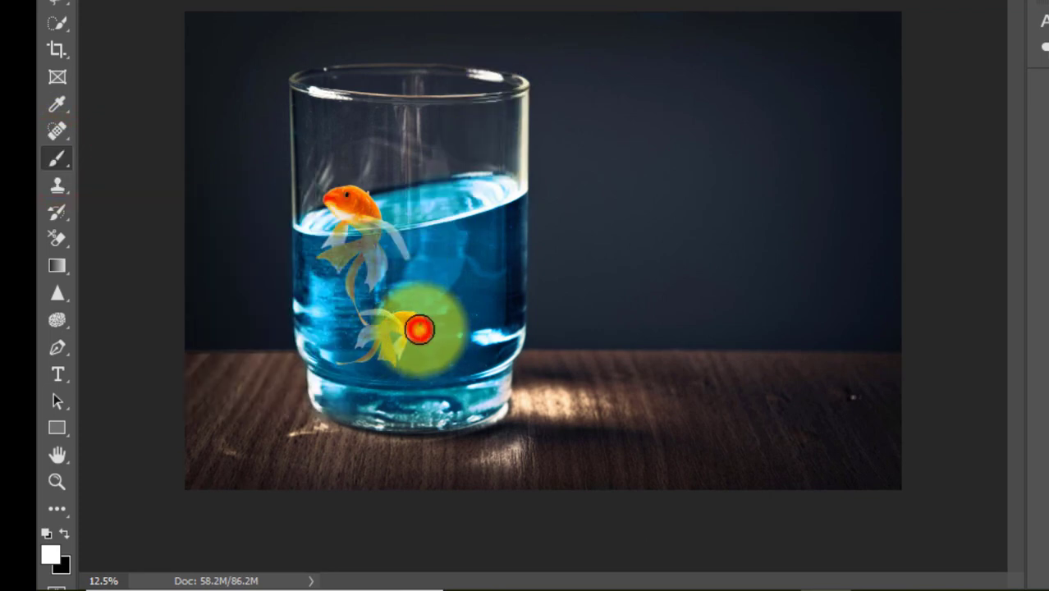
click(417, 328)
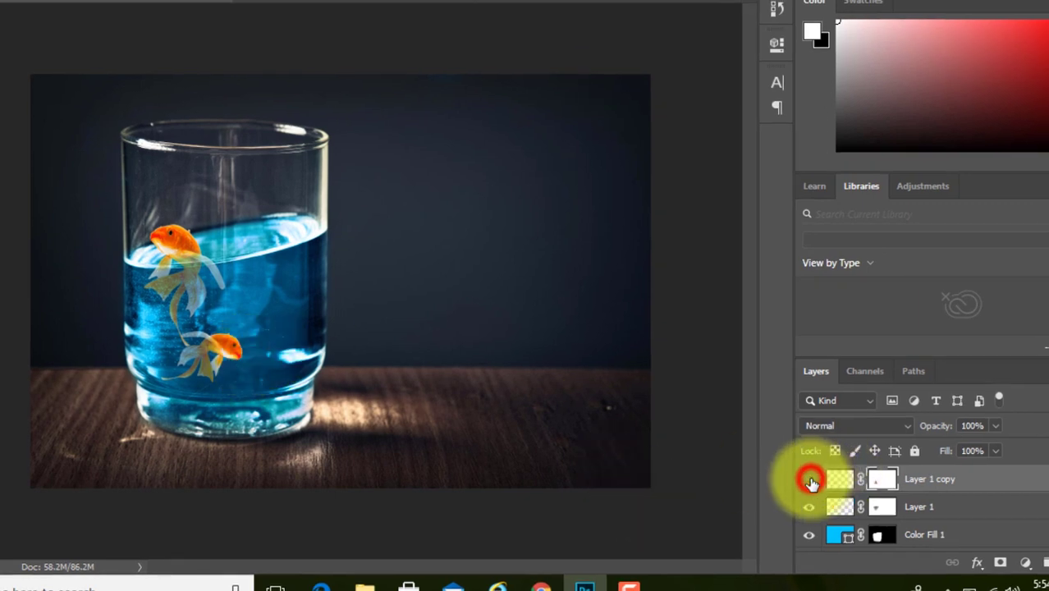
click(810, 481)
click(809, 482)
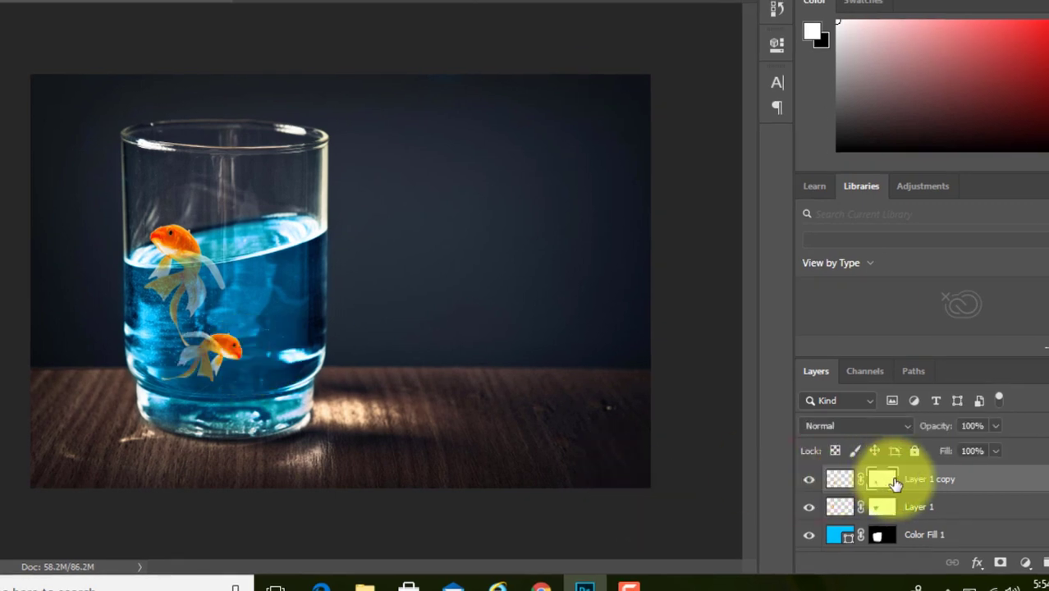
click(882, 479)
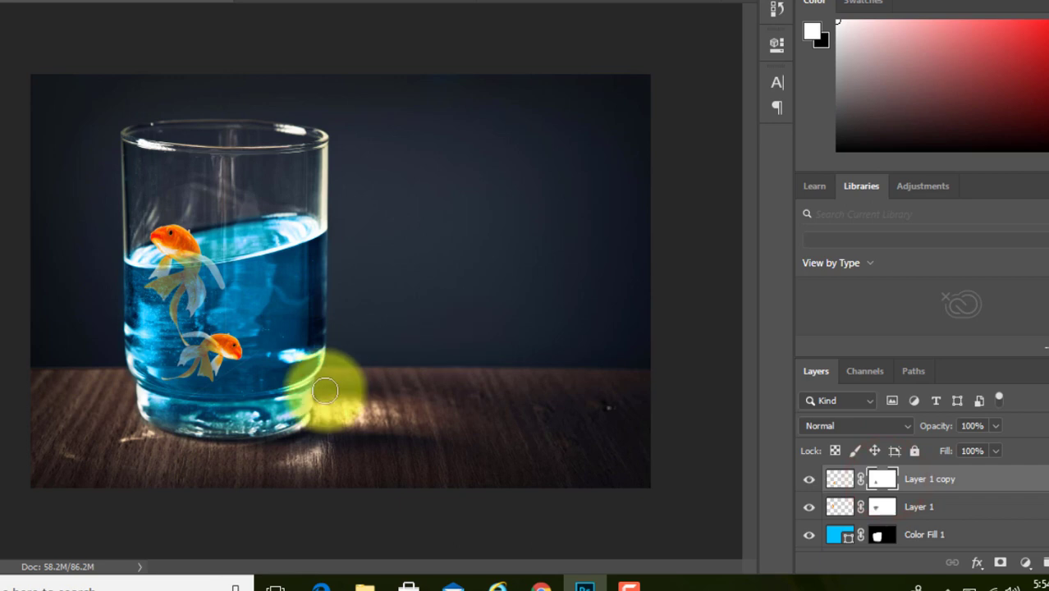
- Paint the mask to fade the lower goldfish's fins while keeping its orange body
click(225, 345)
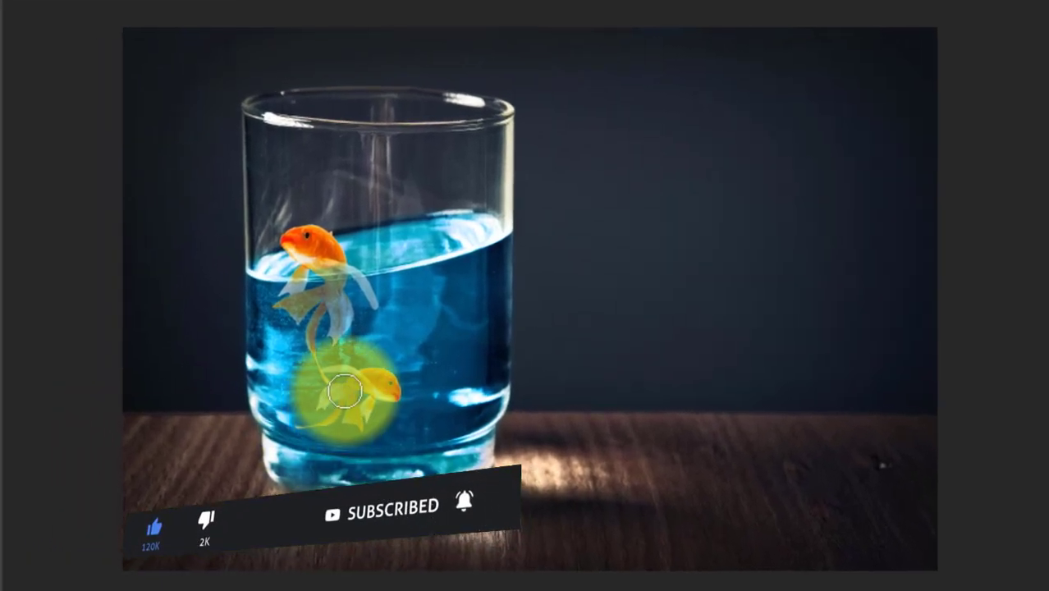
click(346, 389)
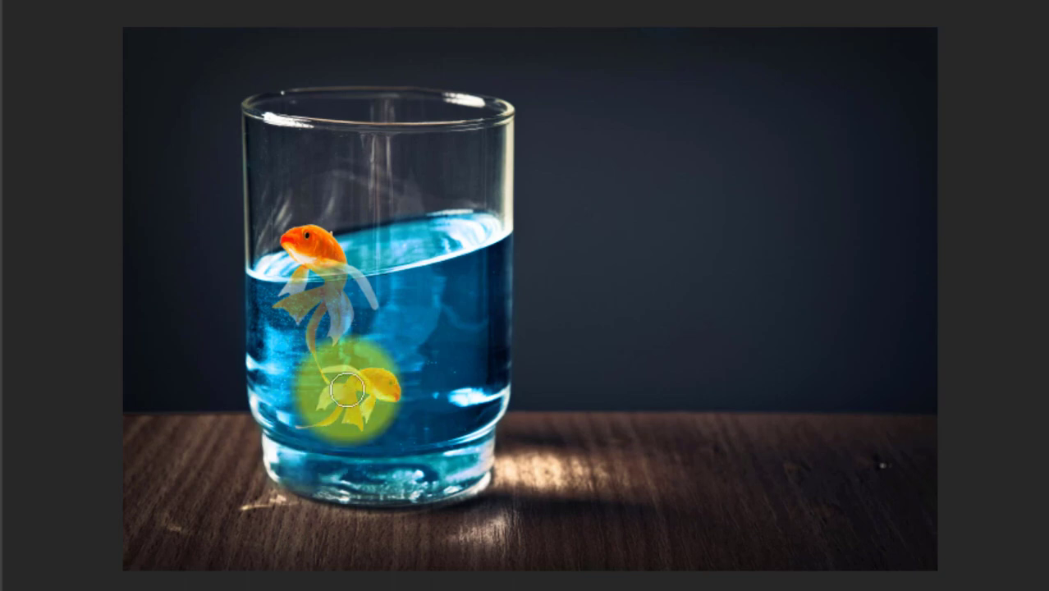
click(319, 413)
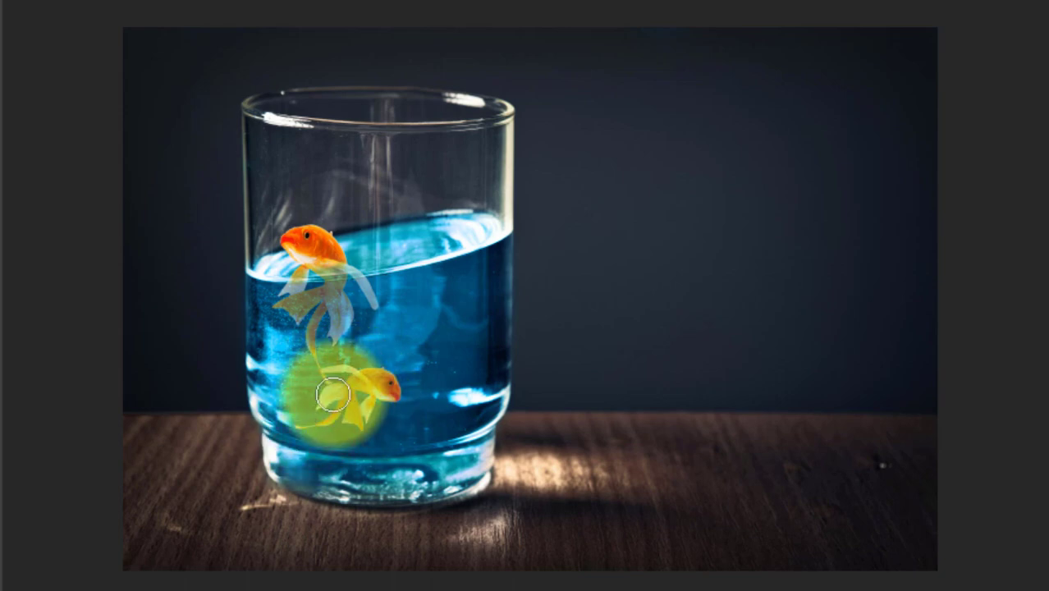
click(336, 385)
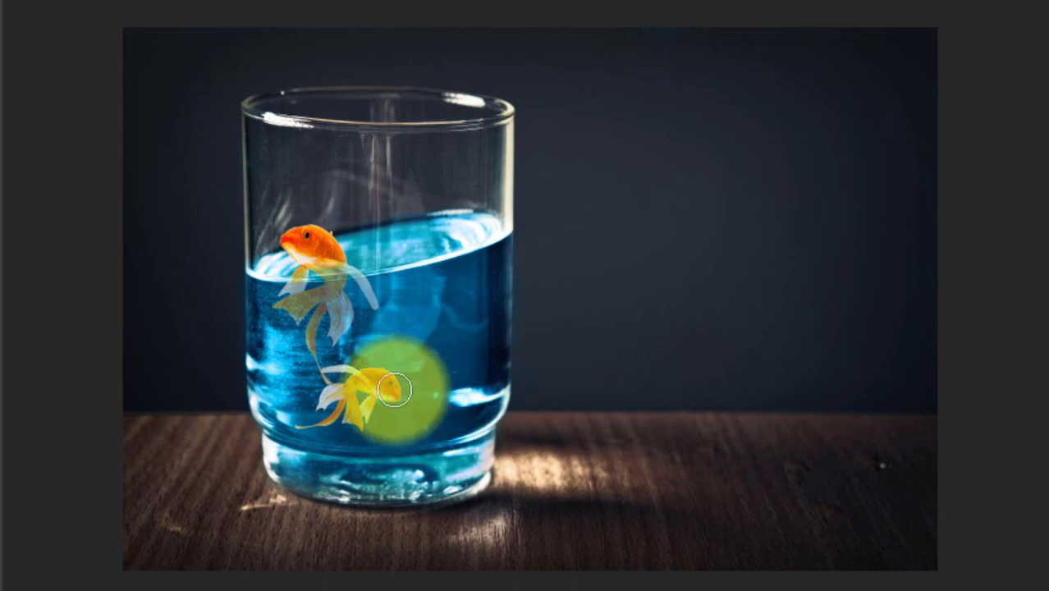
click(385, 394)
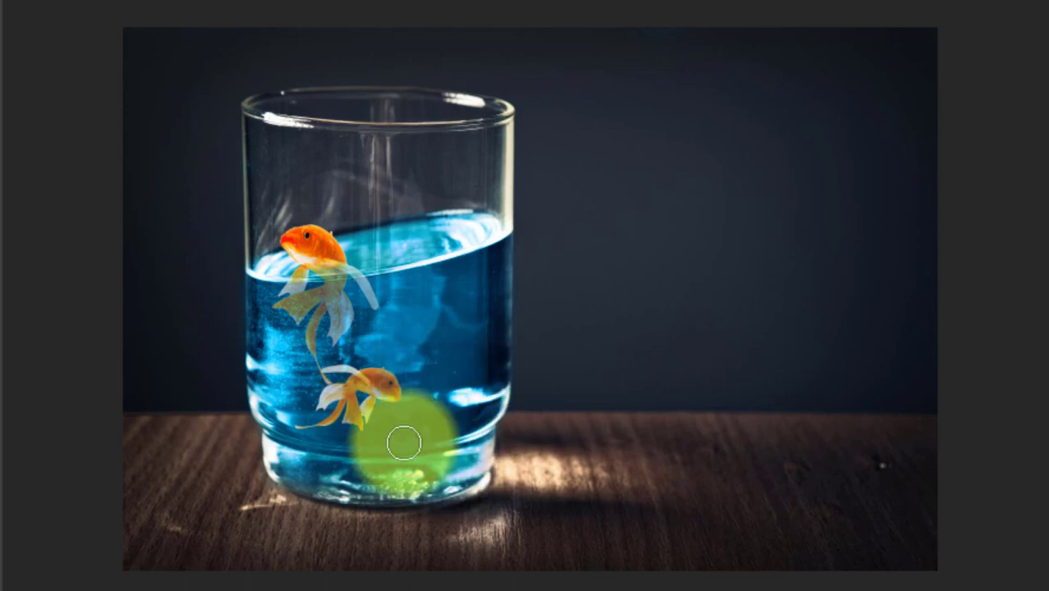
click(383, 382)
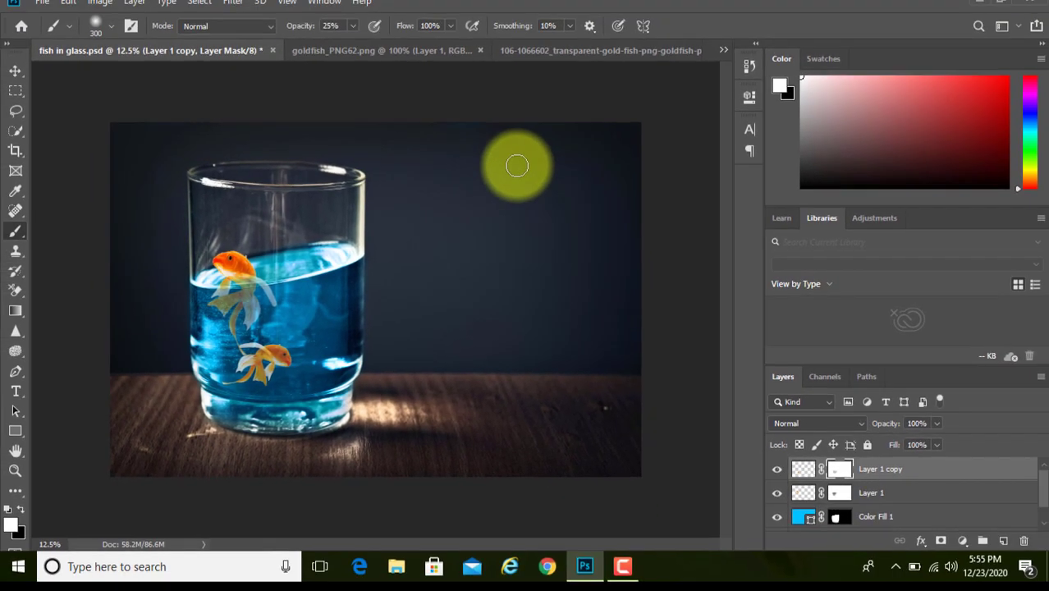
- Drag the transparent PNG's goldfish into fish in glass.psd as Layer 2, on the water's right side
click(554, 48)
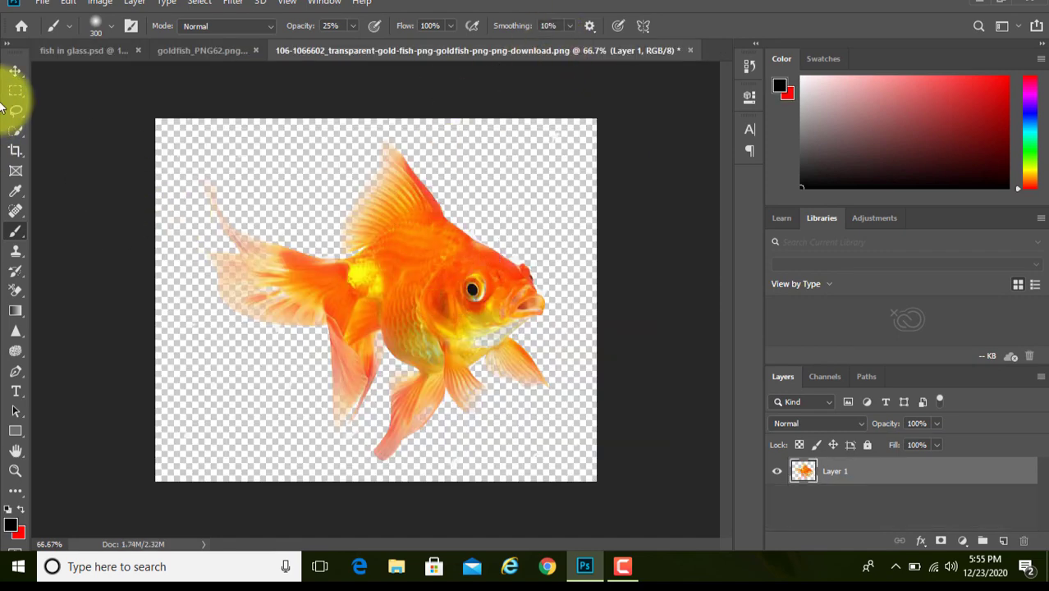
click(12, 75)
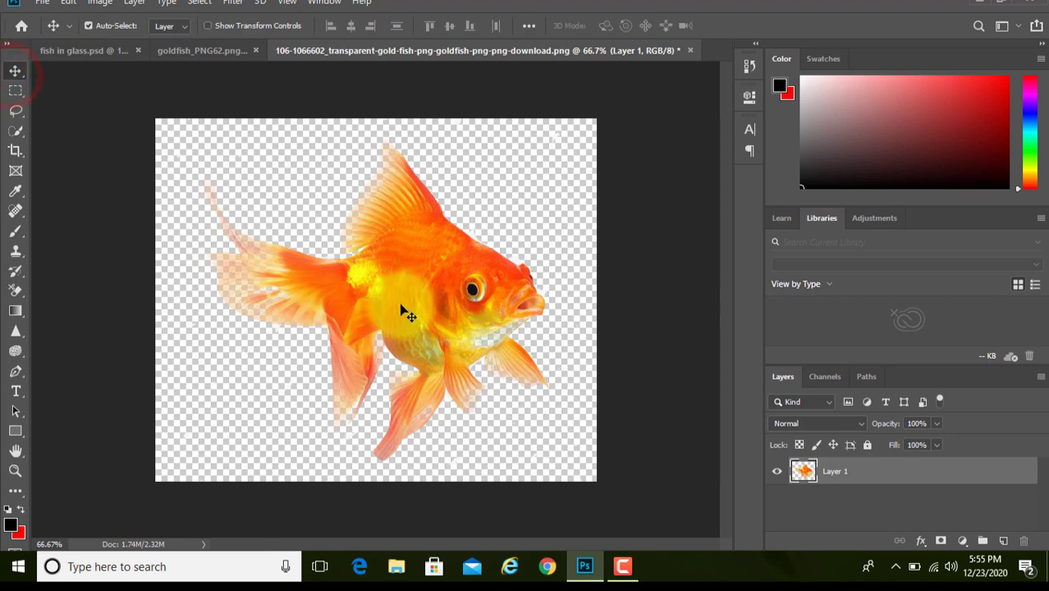
click(460, 305)
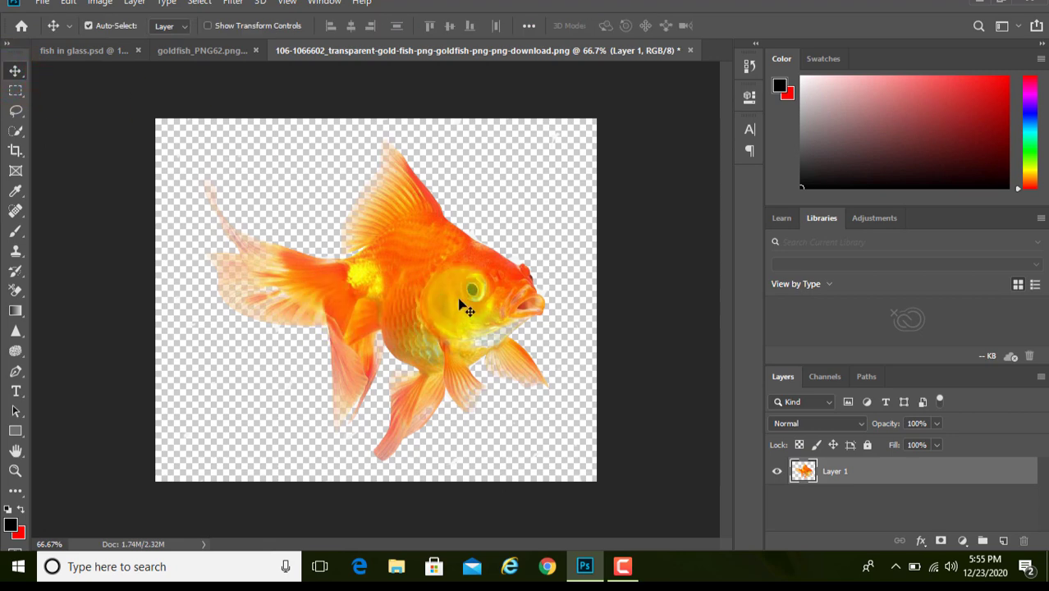
drag(460, 306, 100, 70)
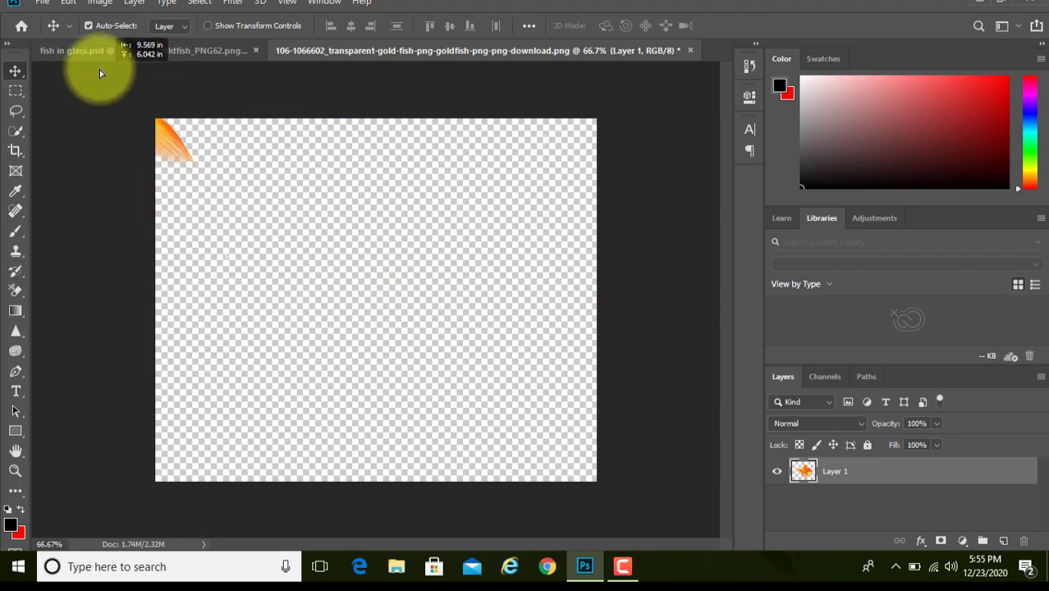
click(79, 53)
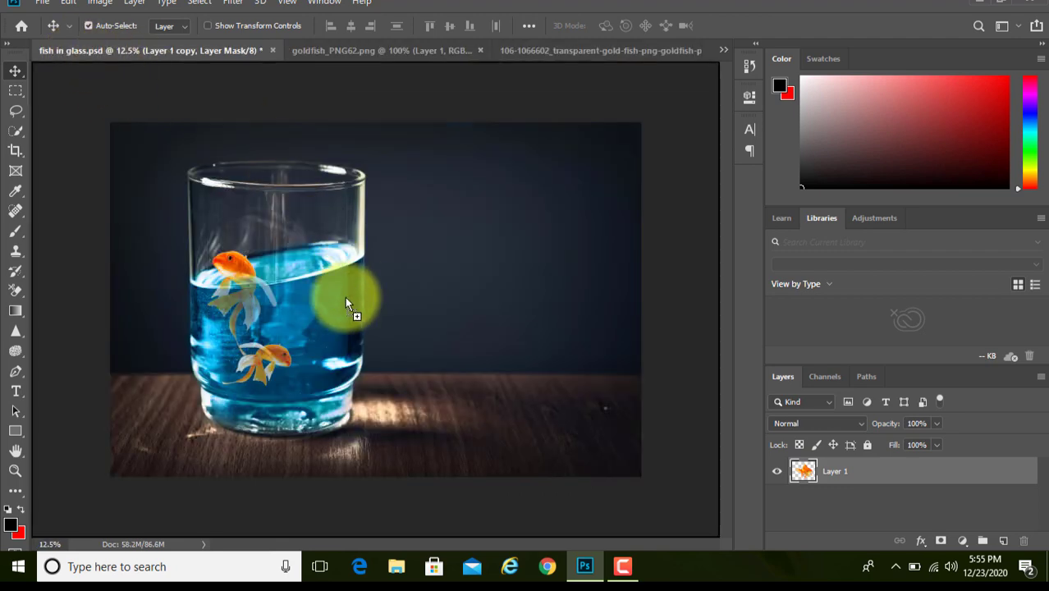
drag(325, 314, 347, 316)
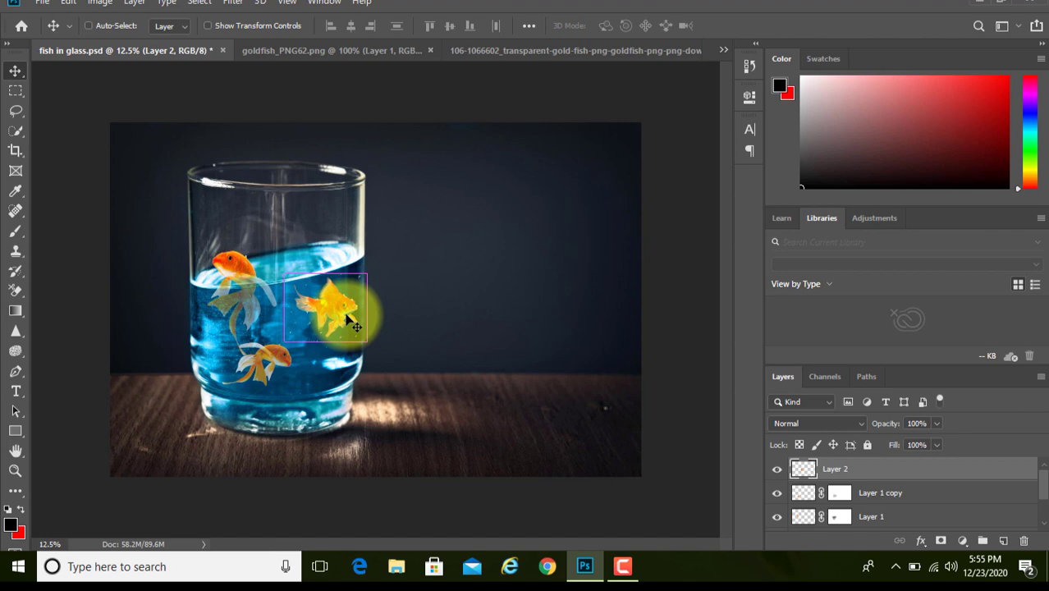
- Free-transform the new goldfish, rotating it and flipping it horizontally
key(ctrl+t)
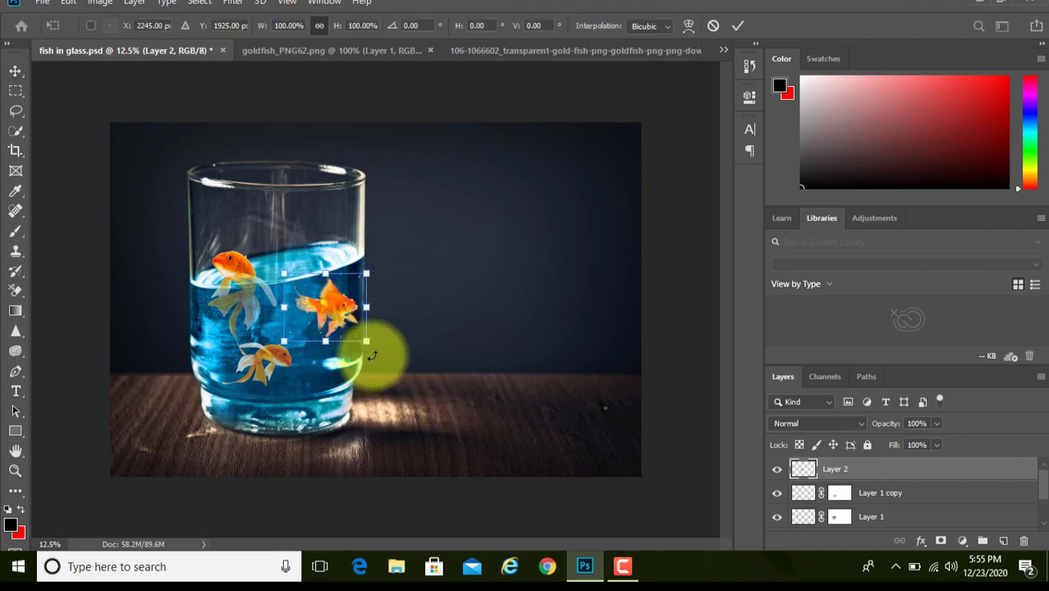
drag(372, 355, 404, 314)
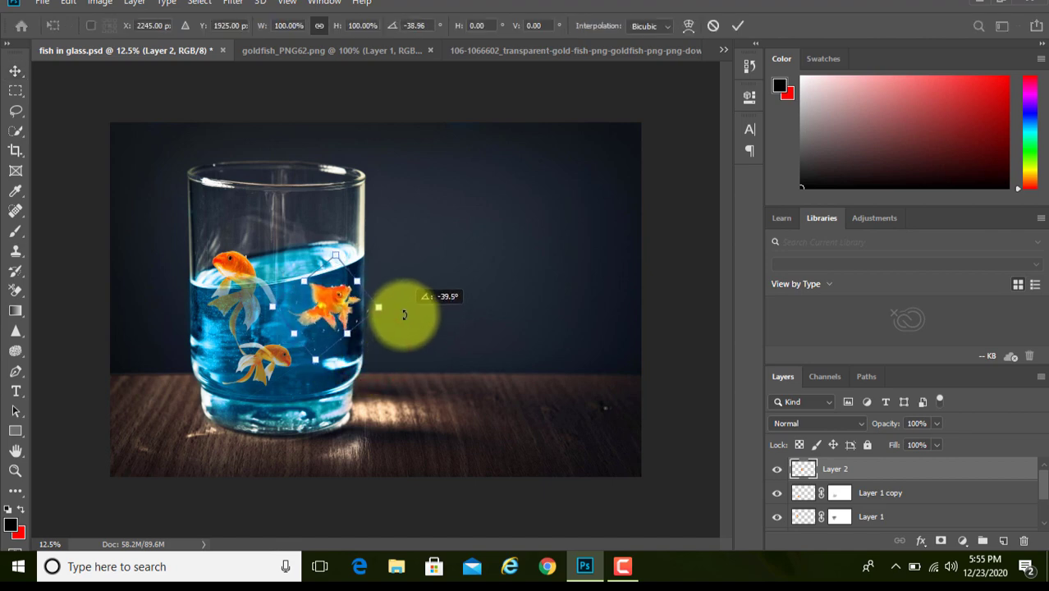
right_click(343, 297)
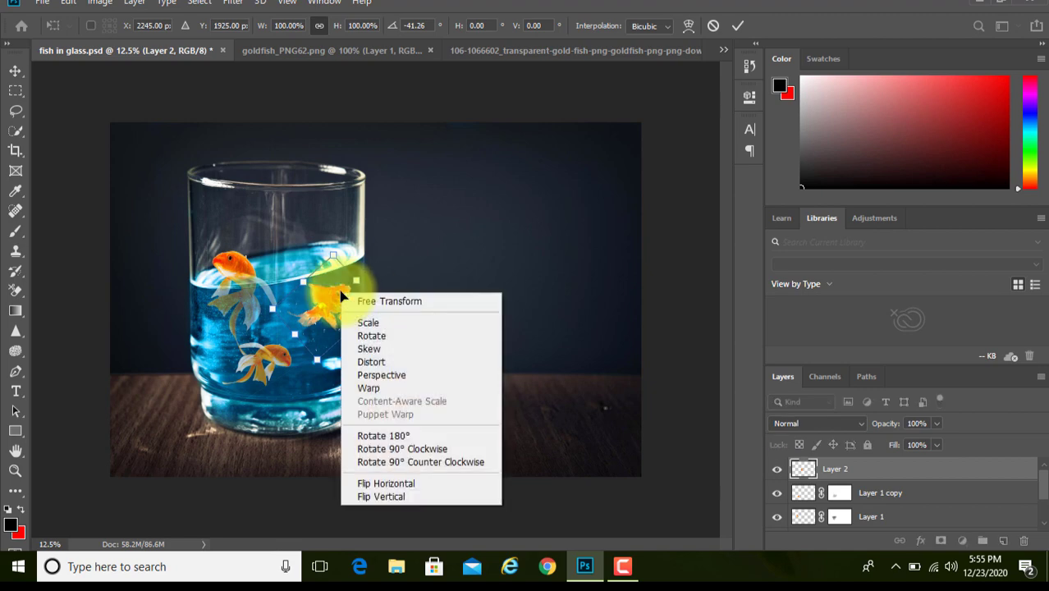
click(369, 483)
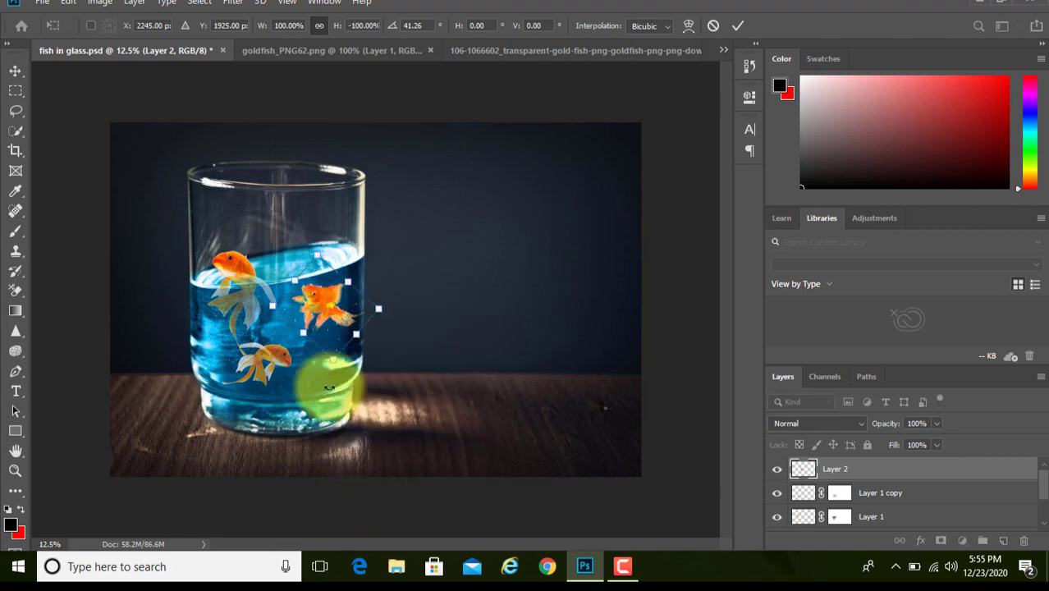
- Shrink the fish to about 69%, tilt it to -6.8° mid-water, and commit
drag(336, 299, 307, 313)
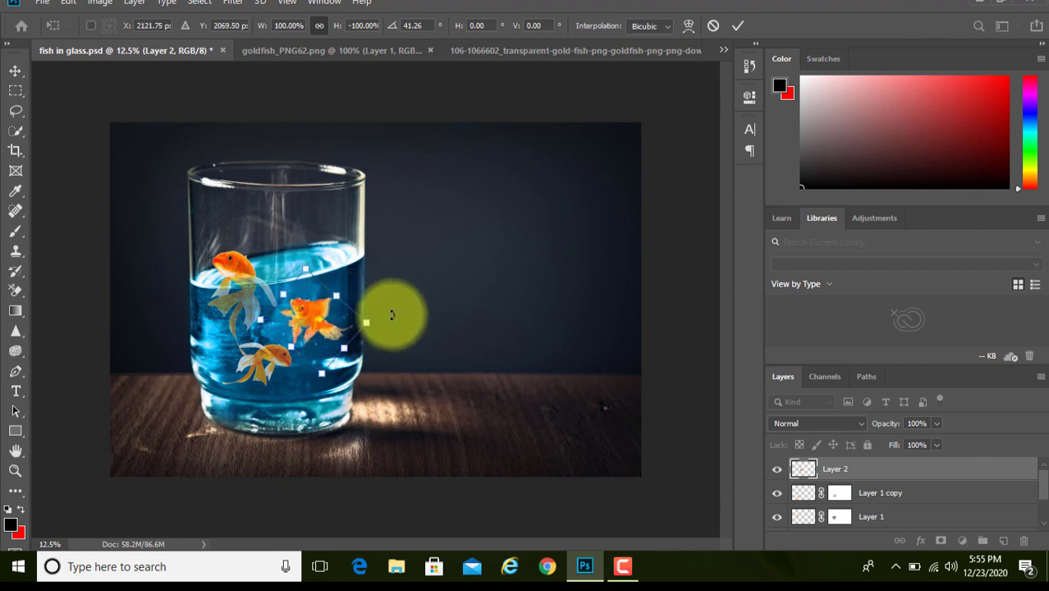
drag(381, 326, 389, 297)
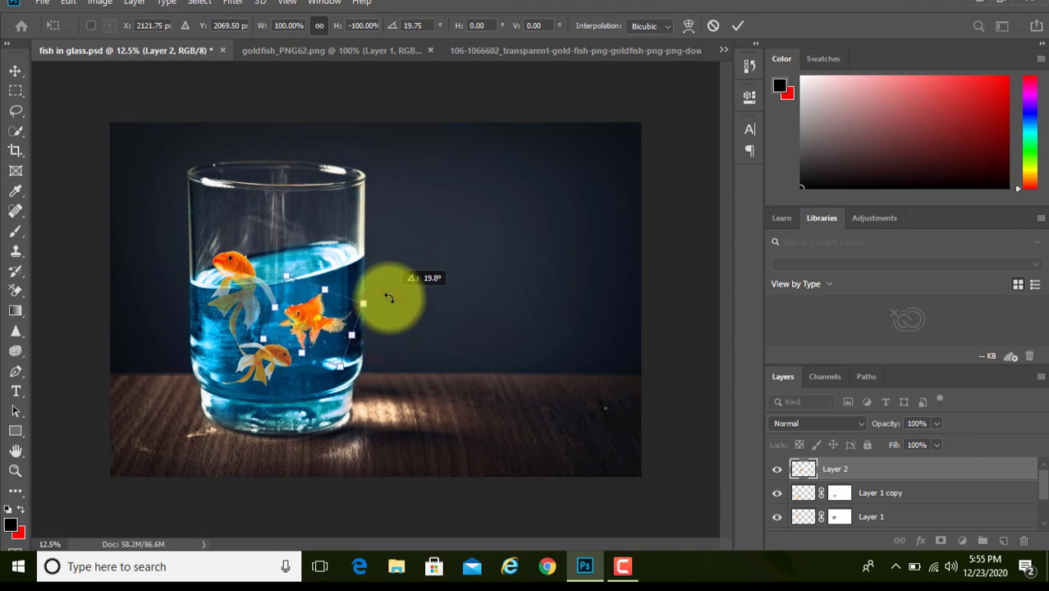
drag(304, 316, 307, 312)
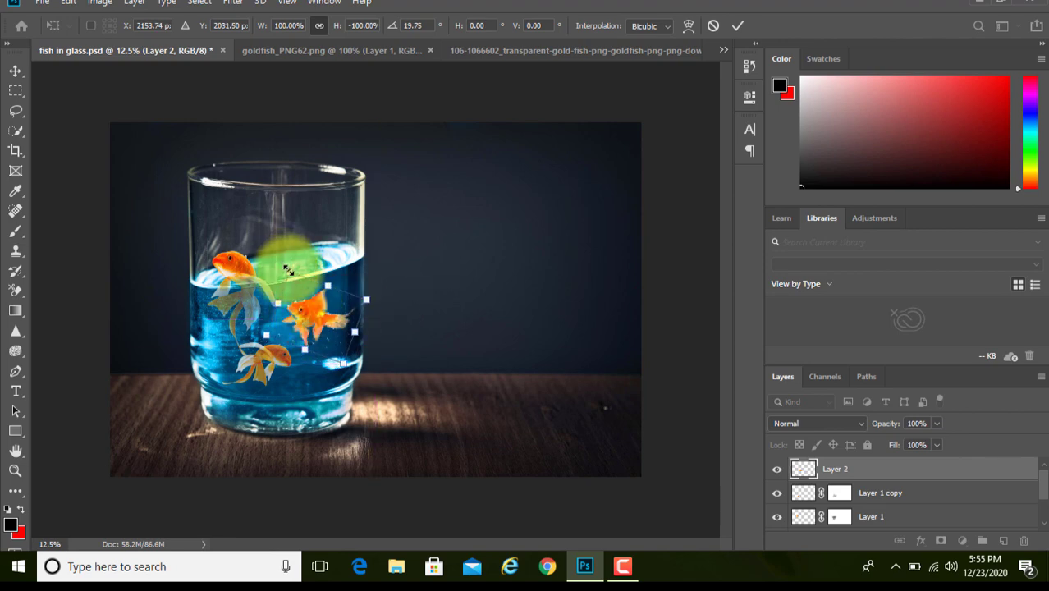
drag(288, 270, 315, 355)
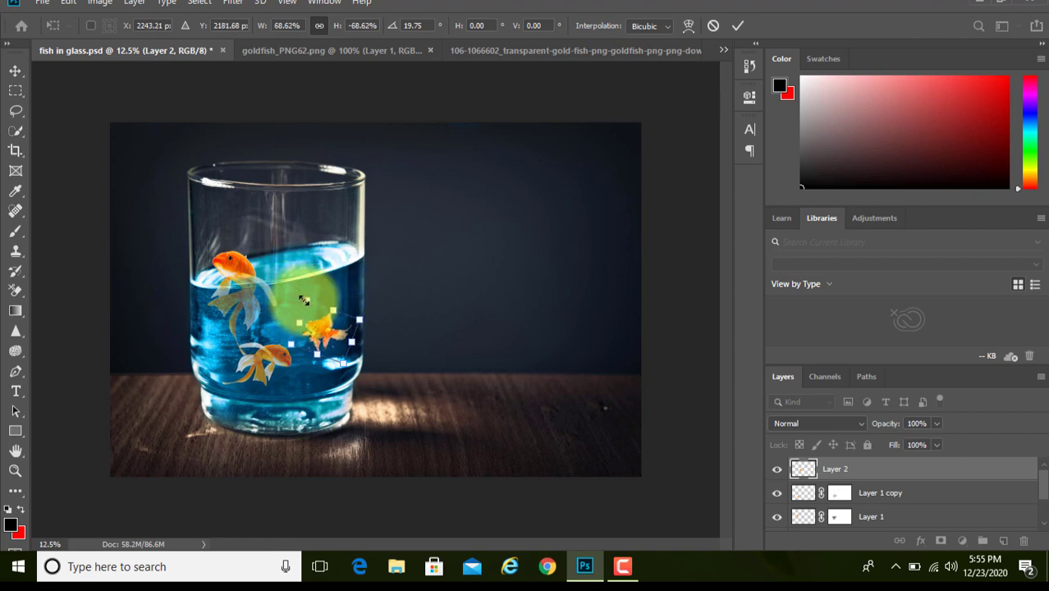
drag(322, 331, 324, 326)
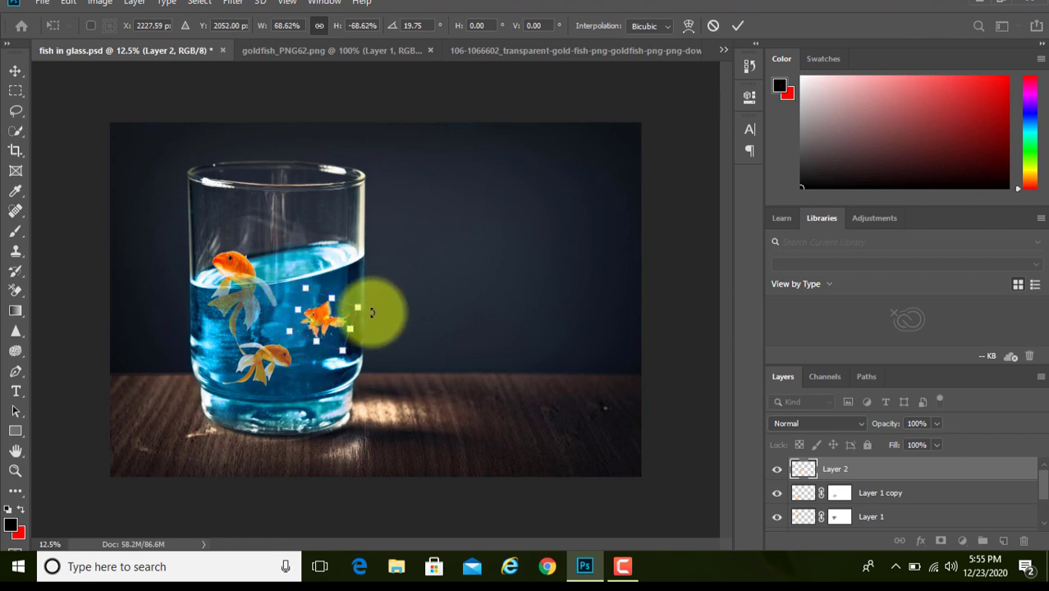
drag(371, 310, 380, 278)
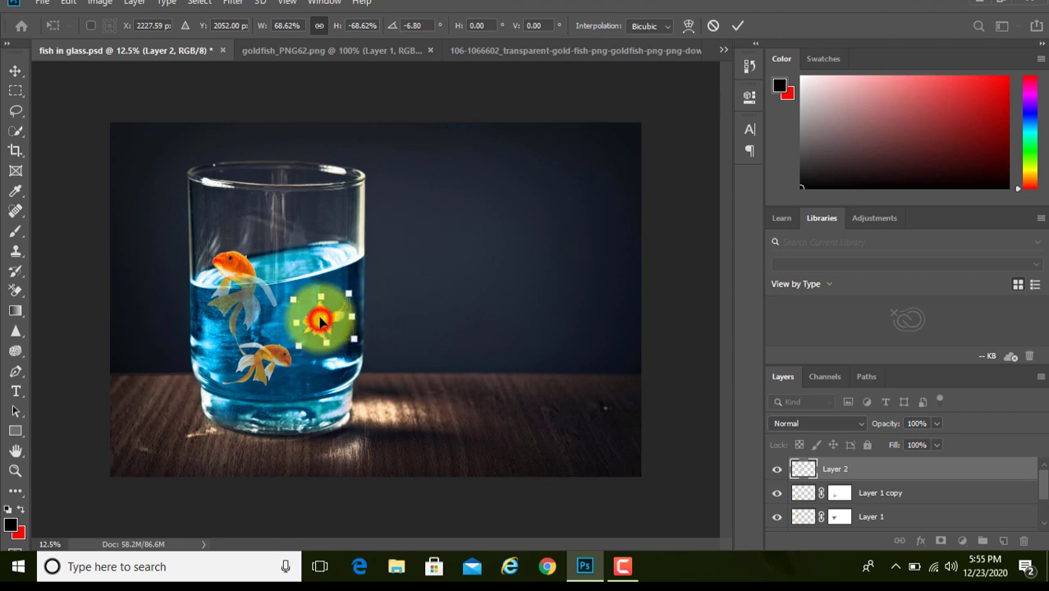
drag(321, 322, 314, 318)
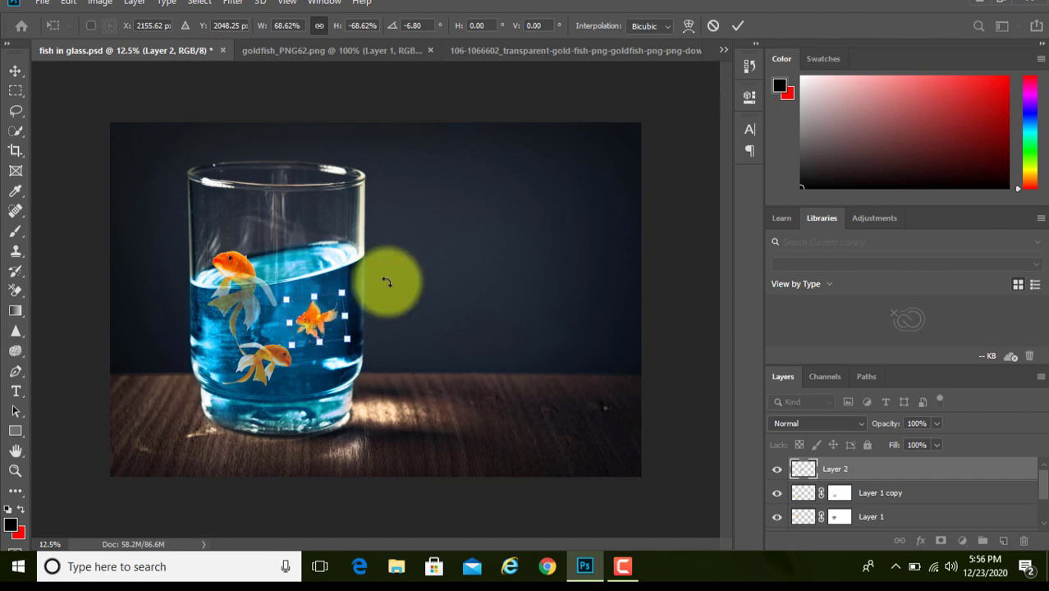
click(448, 293)
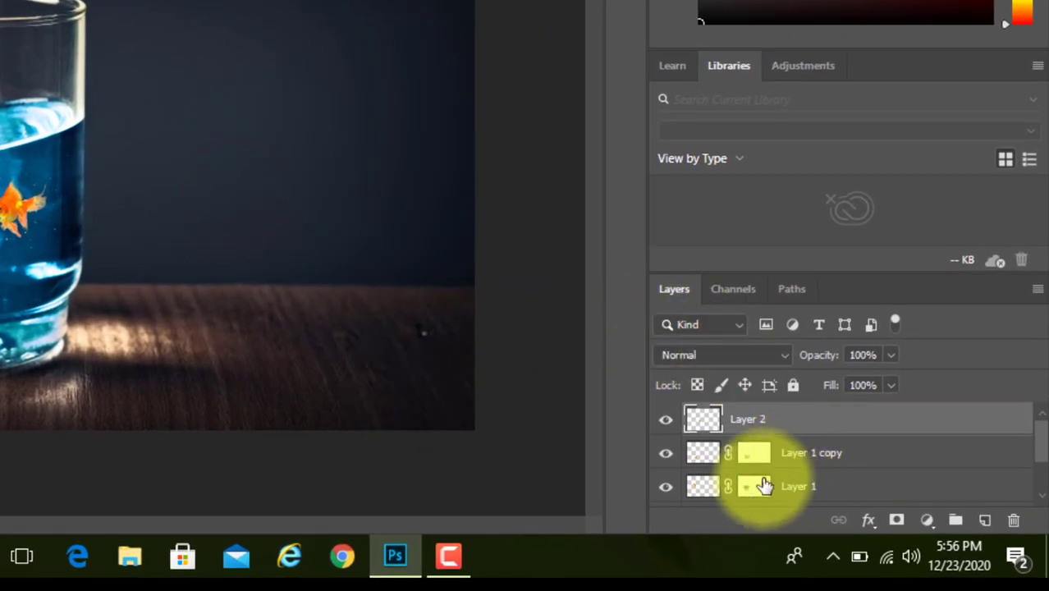
- Add a mask to Layer 2 and paint it black at 25% opacity to fade the fish
click(897, 522)
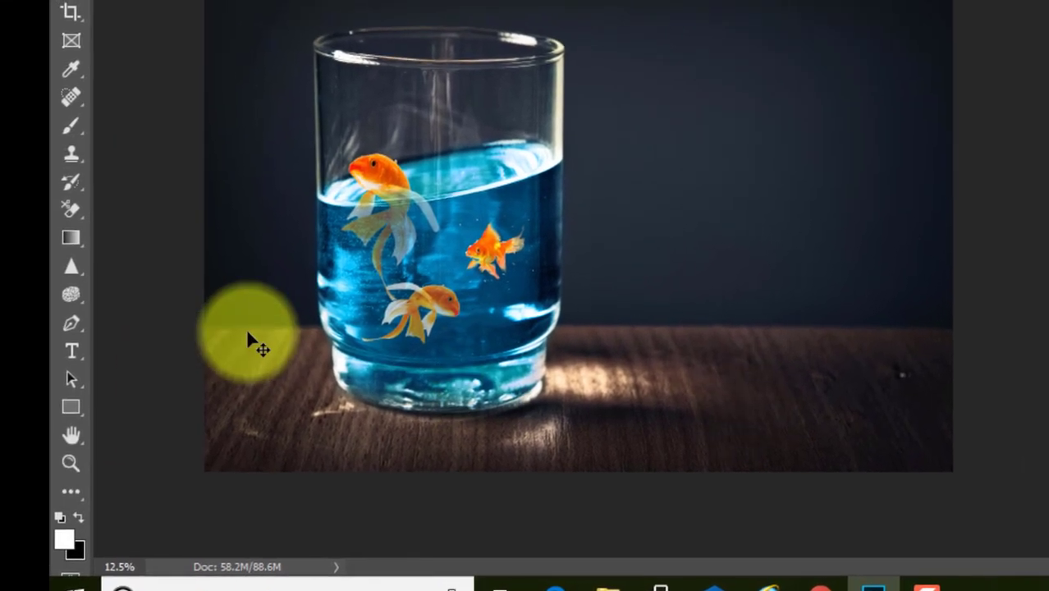
click(67, 121)
click(142, 127)
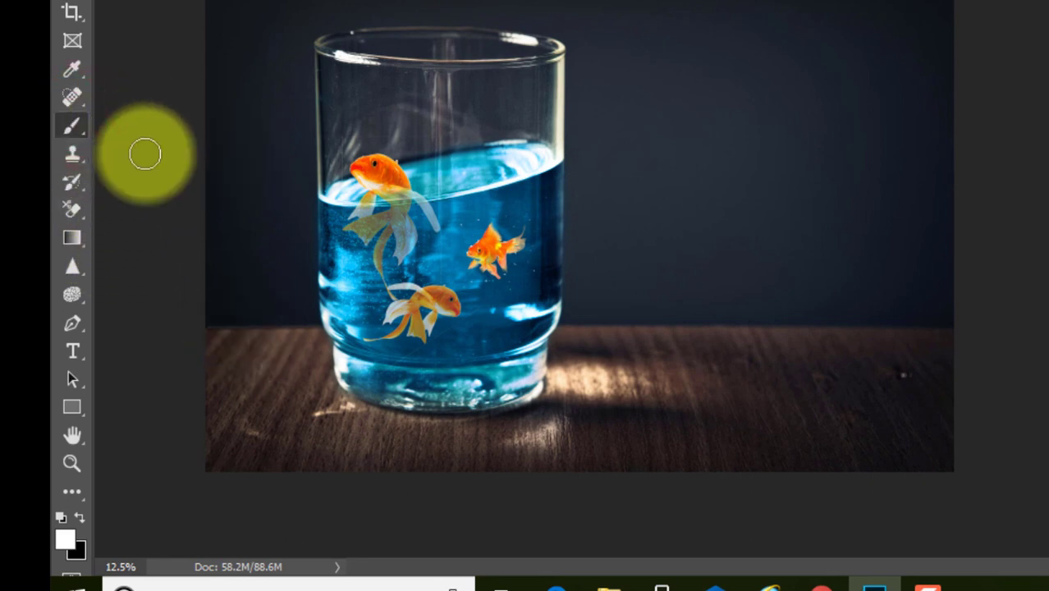
click(80, 520)
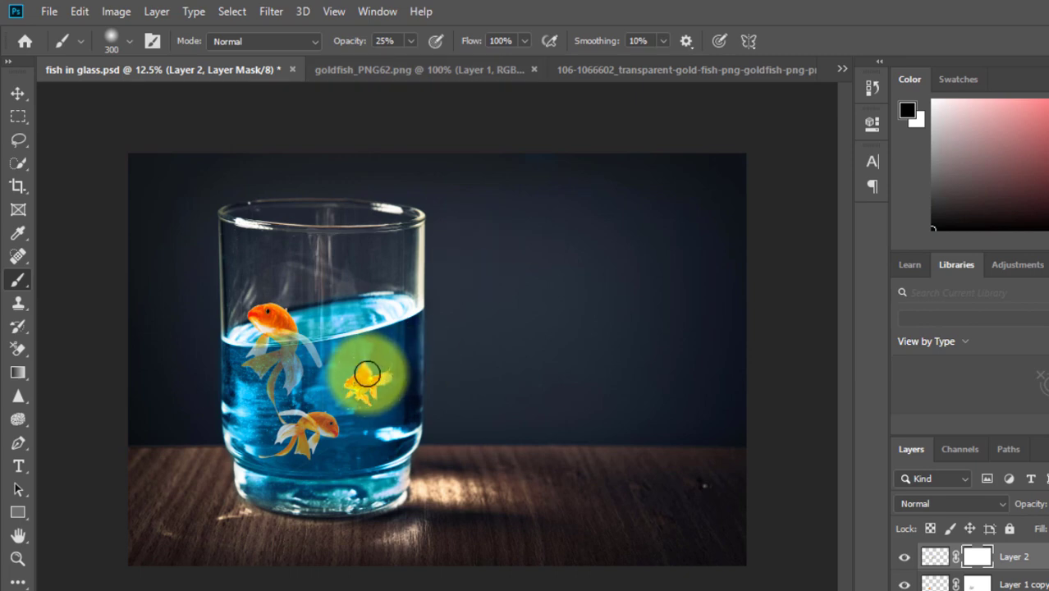
drag(361, 374, 384, 376)
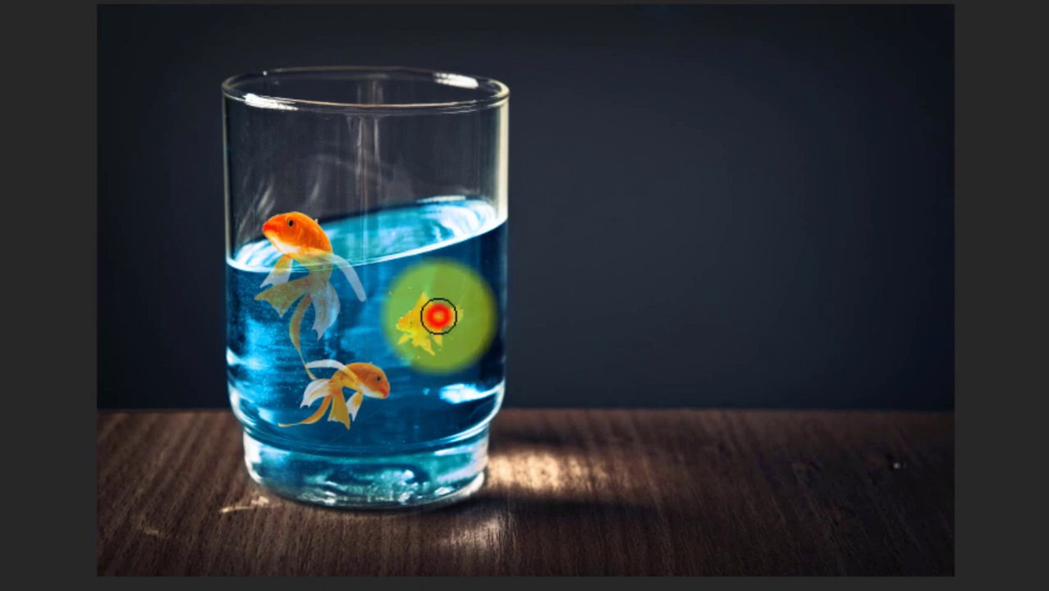
drag(438, 316, 420, 330)
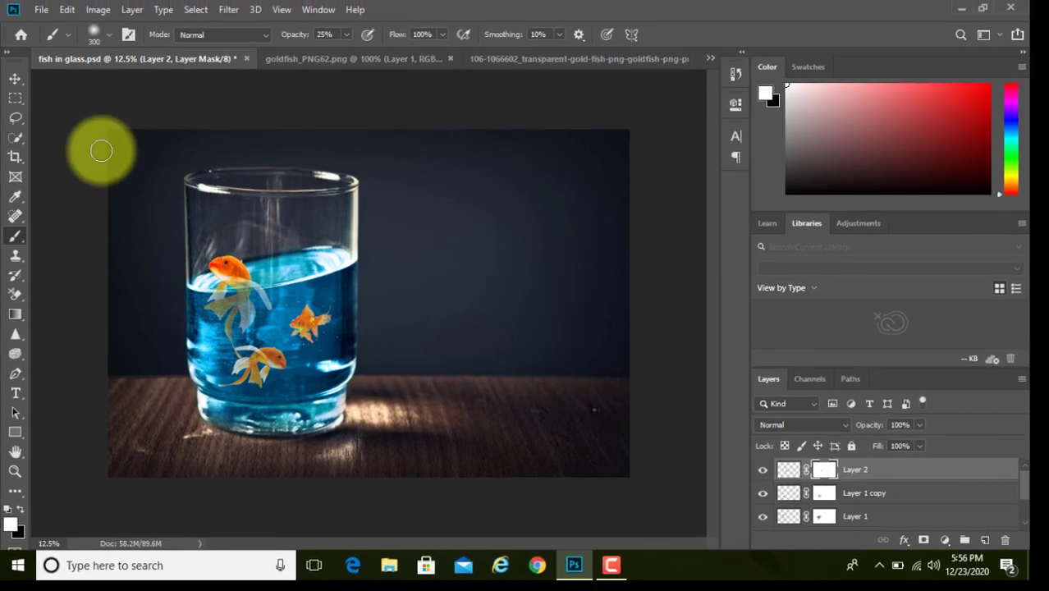
click(23, 83)
- Drag Color Fill 1 above Layer 1 and Layer 2 to the top of the stack
click(52, 239)
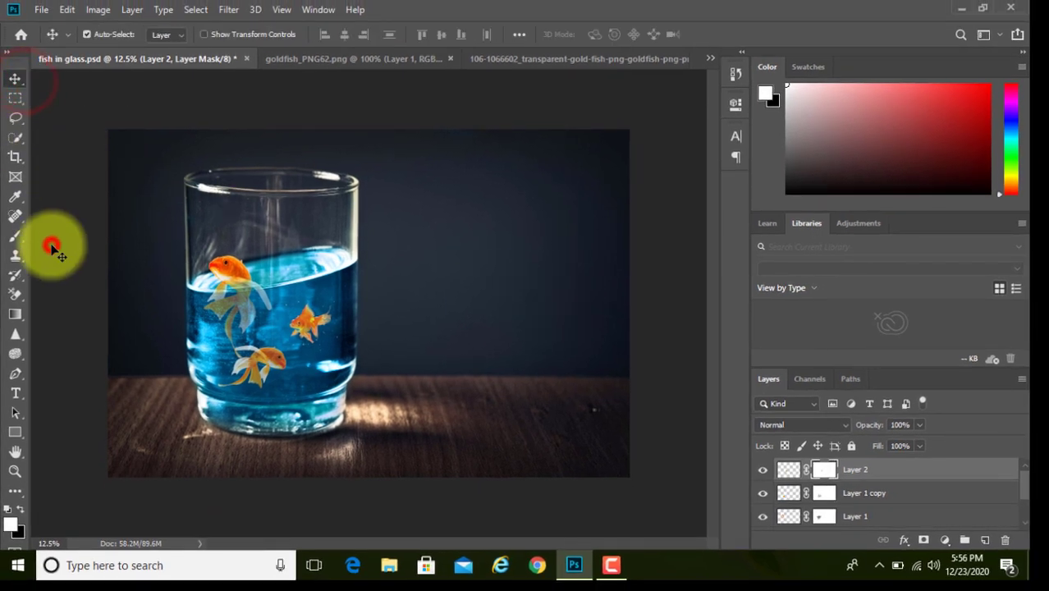
key(ctrl+plus)
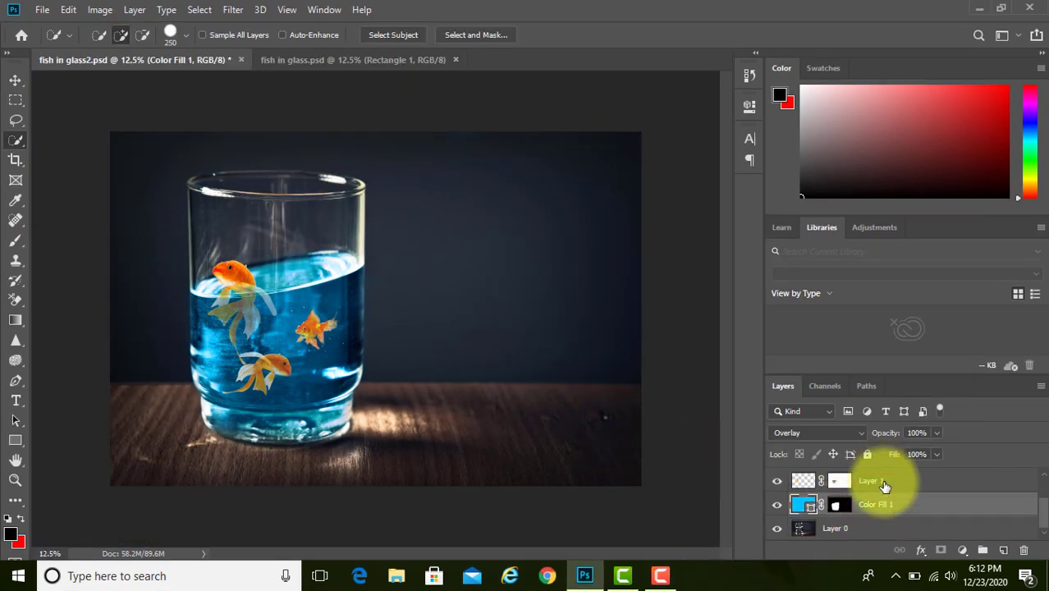
drag(899, 508, 899, 477)
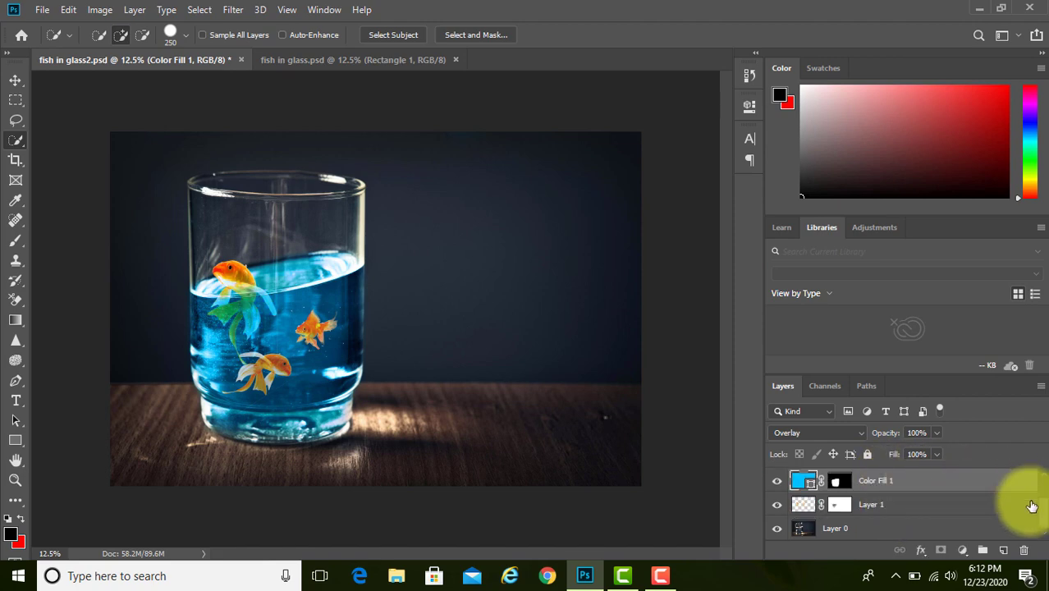
drag(1045, 515, 1046, 498)
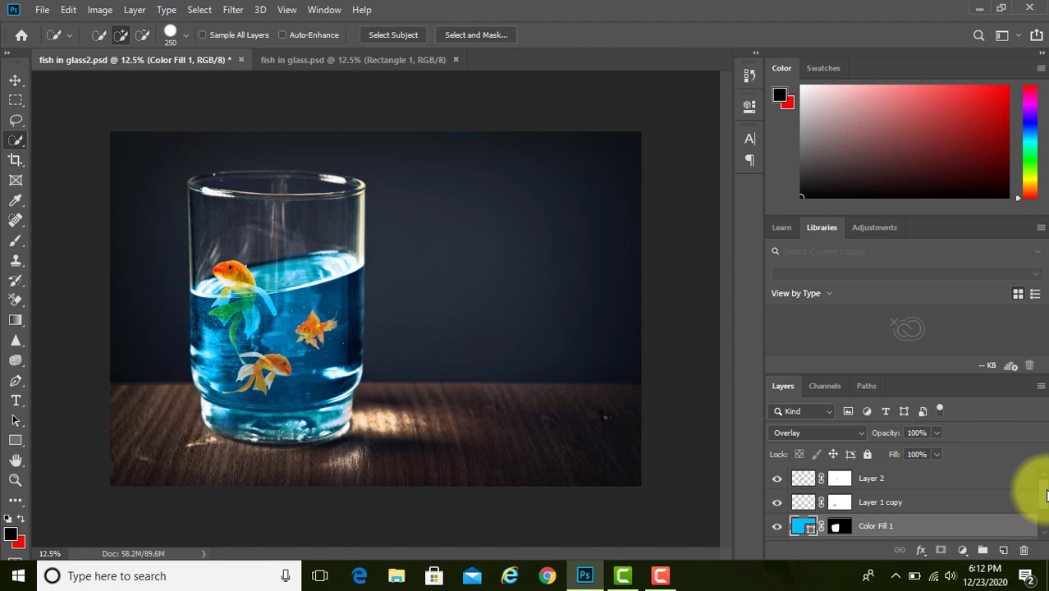
drag(989, 534, 984, 478)
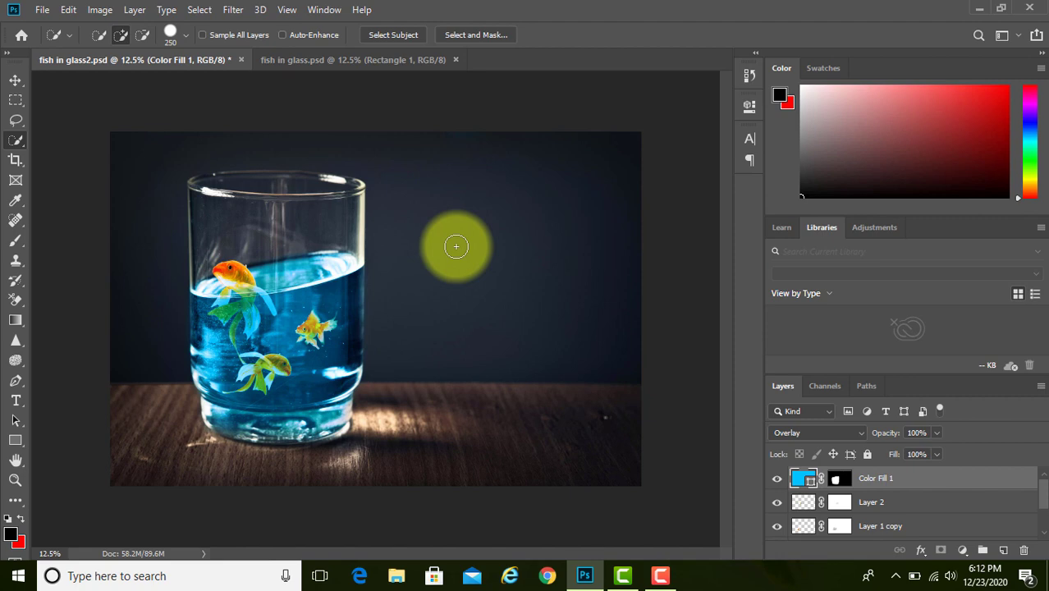
key(ctrl+plus)
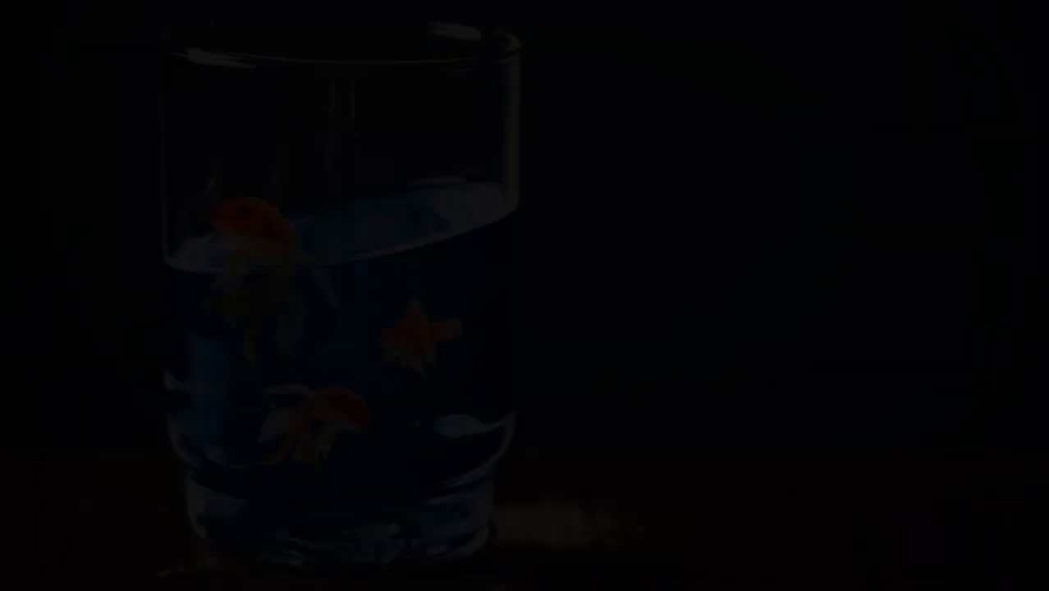